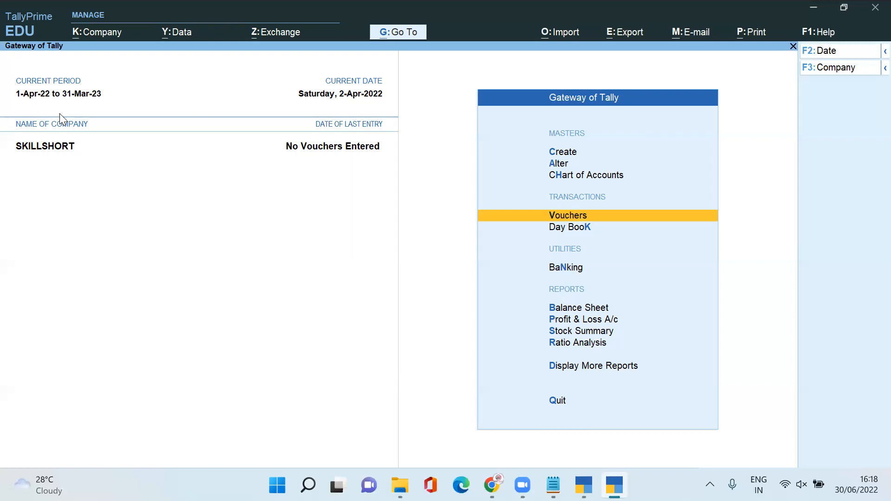
Review the company features for SKILLSHORT and accept them as they are.
{"action": "key", "text": "F11"}
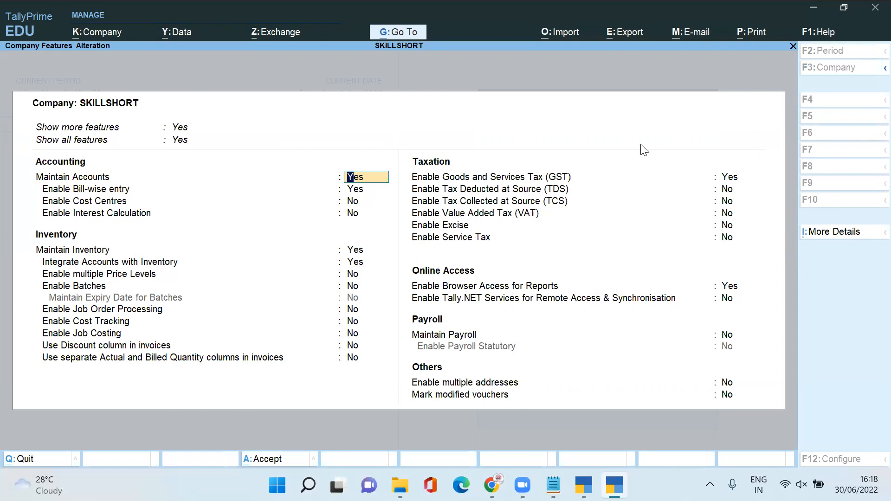
{"action": "key", "text": "ctrl"}
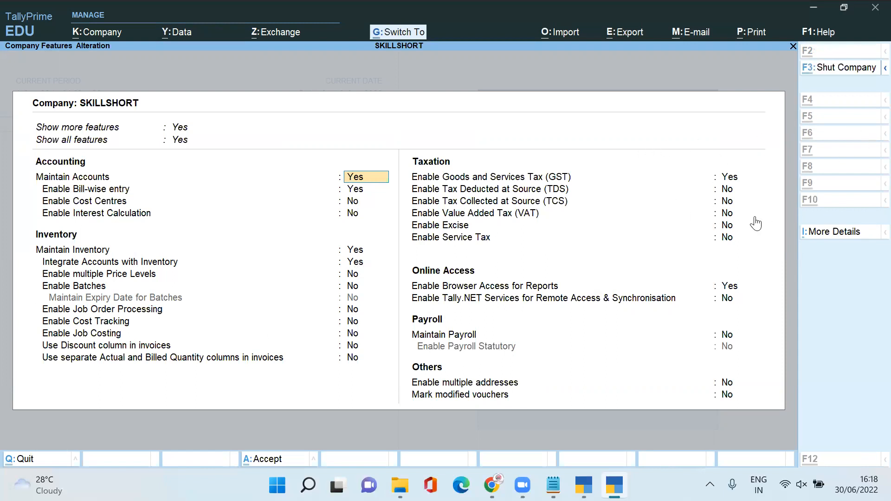
{"action": "key", "text": "ctrl+a"}
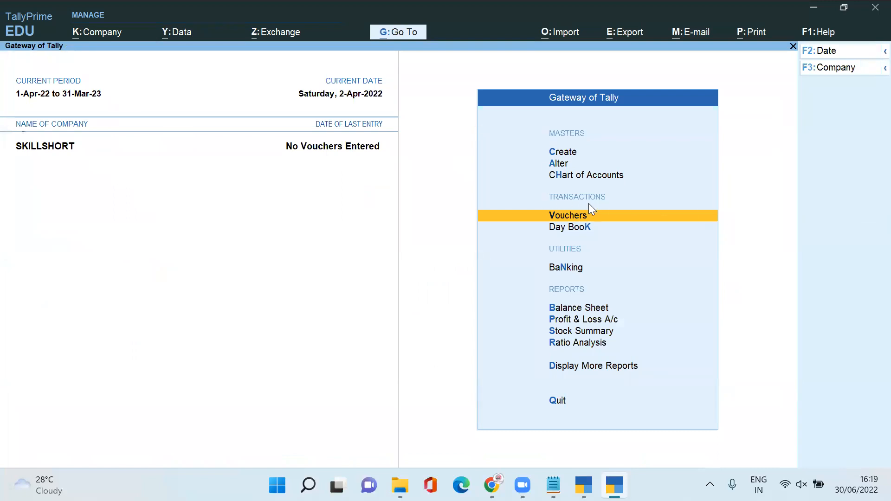
Open voucher entry for a new sales voucher.
{"action": "key", "text": "Return"}
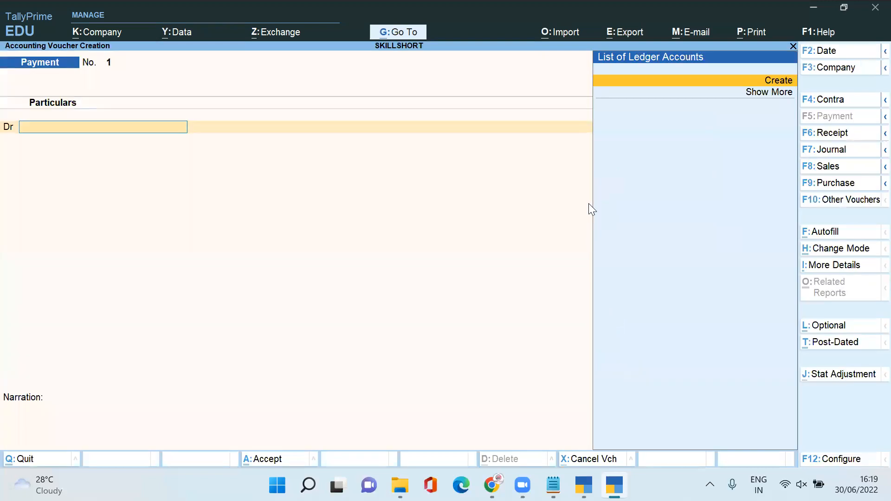
{"action": "left_click", "coordinate": [830, 168]}
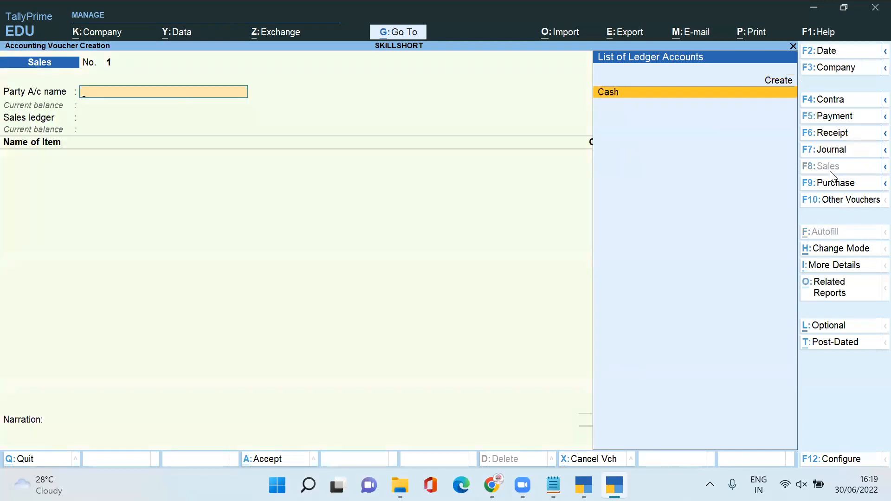
{"action": "key", "text": "Escape"}
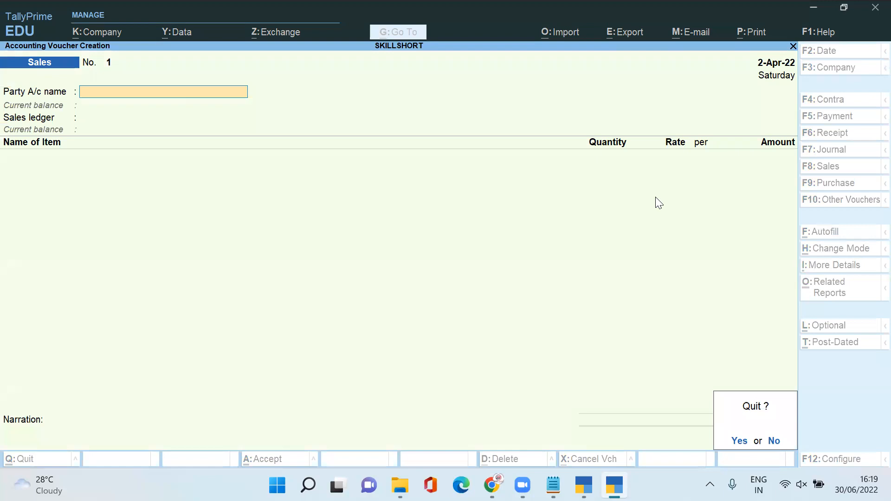
{"action": "key", "text": "Return"}
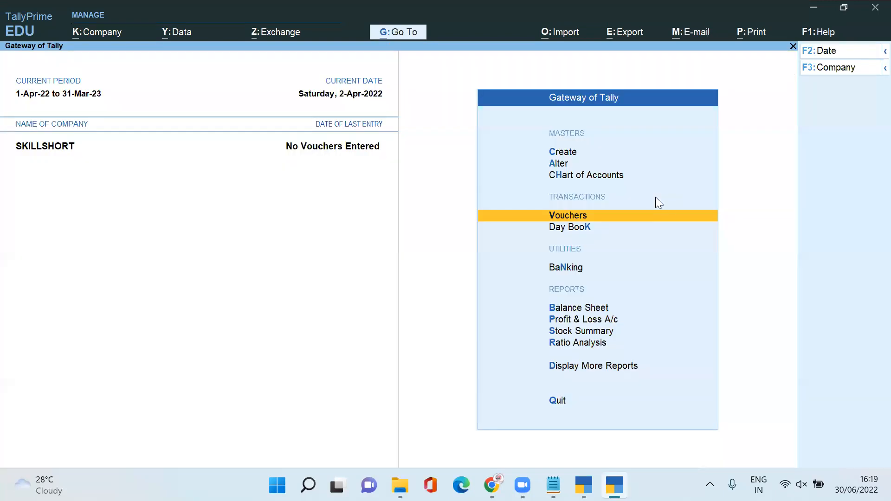
{"action": "key", "text": "Return"}
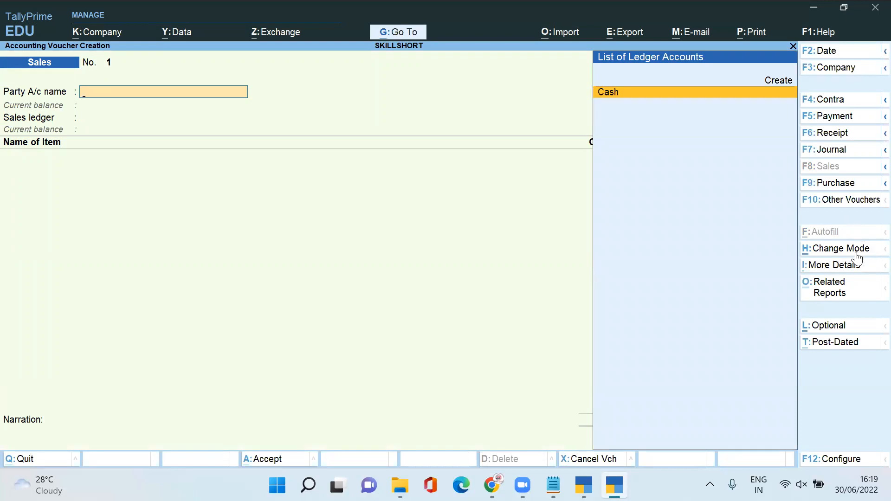
Switch the sales voucher to Accounting Invoice mode and set its date to 2-04-2022.
{"action": "key", "text": "ctrl+h"}
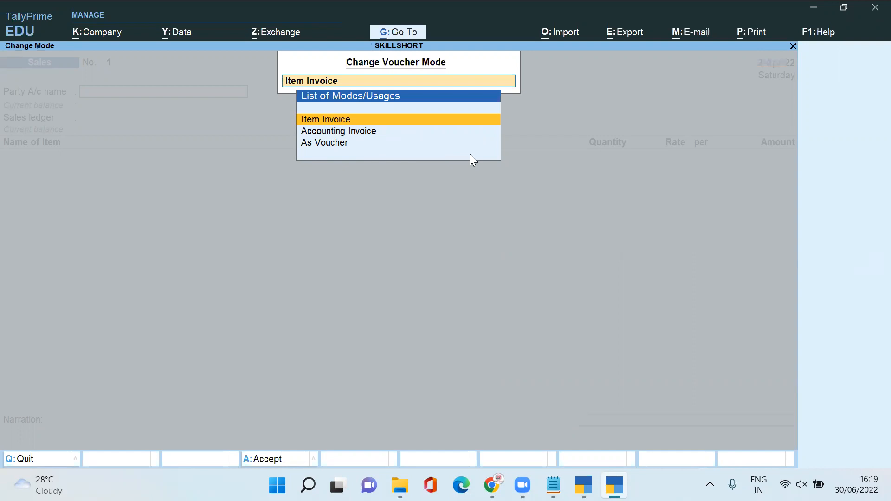
{"action": "key", "text": "Down"}
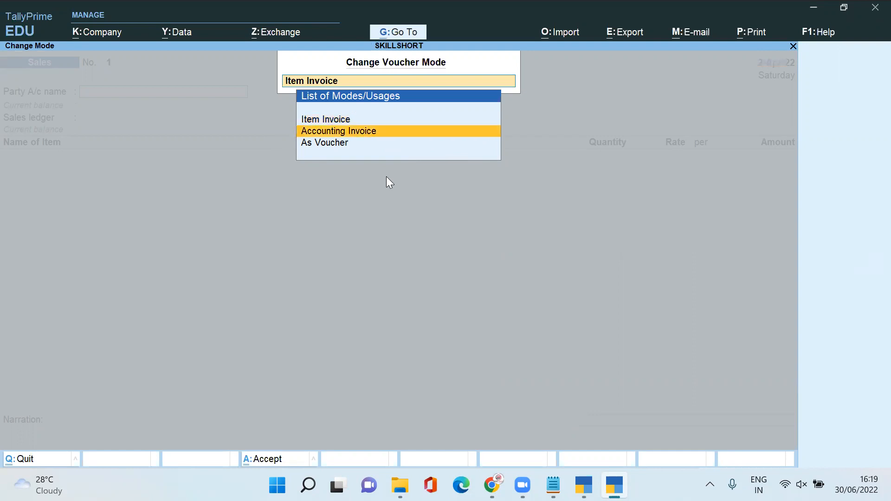
{"action": "key", "text": "Return"}
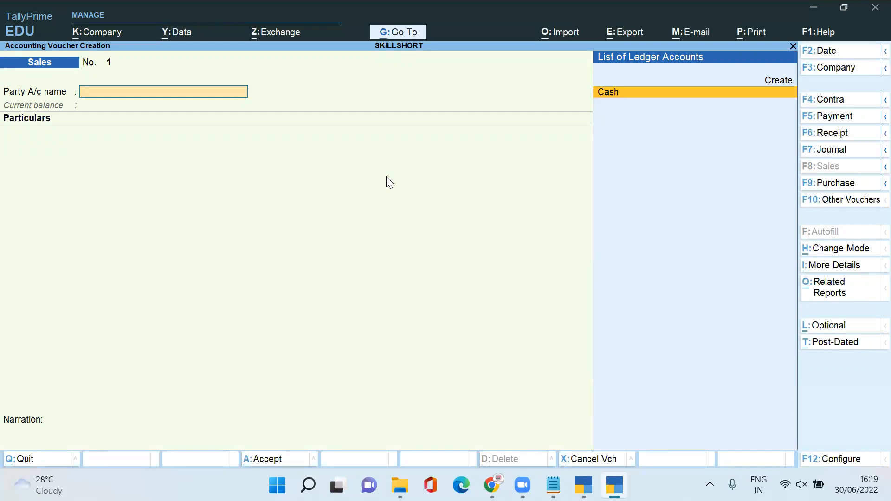
{"action": "key", "text": "F2"}
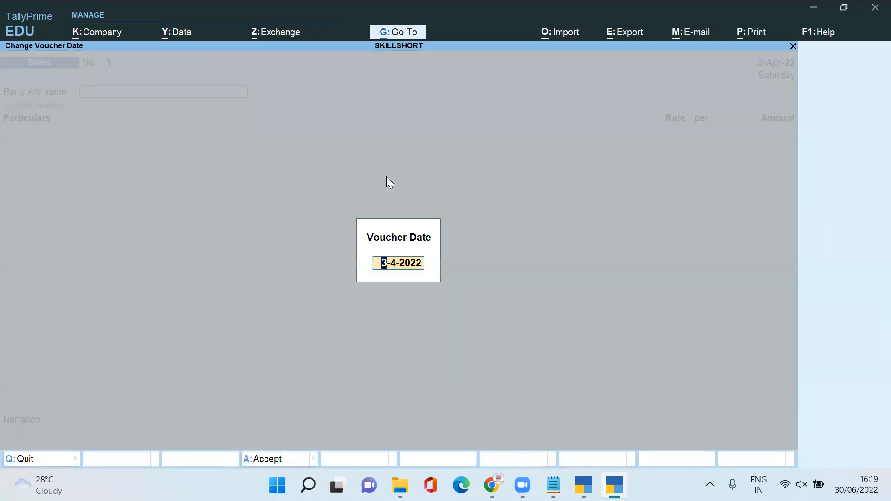
{"action": "type", "text": "2-04-2022"}
{"action": "key", "text": "Return"}
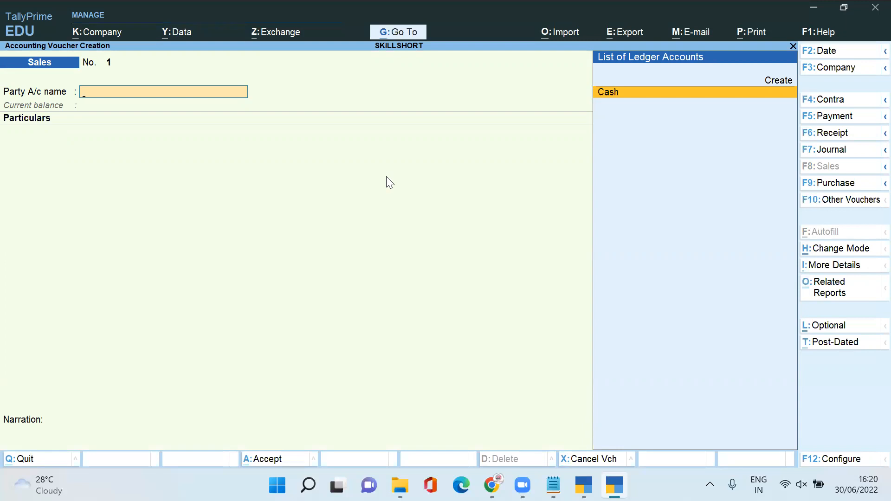
Create a party ledger named NAHATA PLASTICS from the voucher and place it under Sundry Debtors.
{"action": "key", "text": "alt+c"}
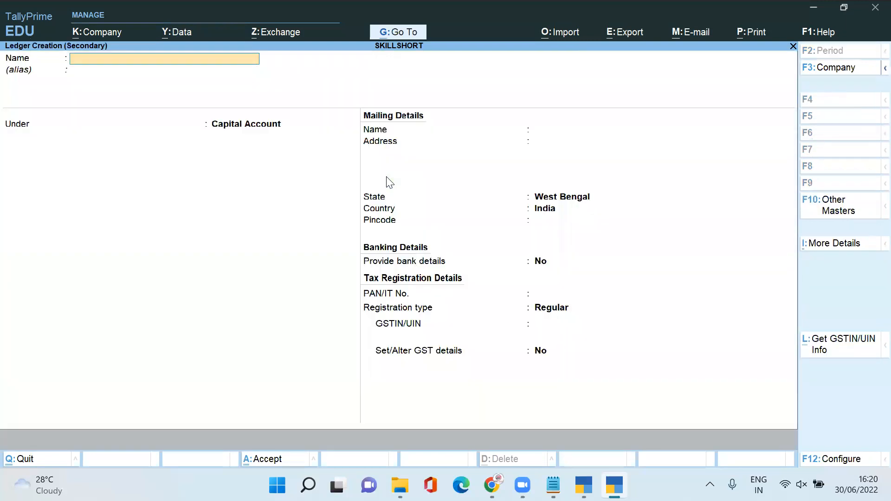
{"action": "type", "text": "NAHATA PLASTICS"}
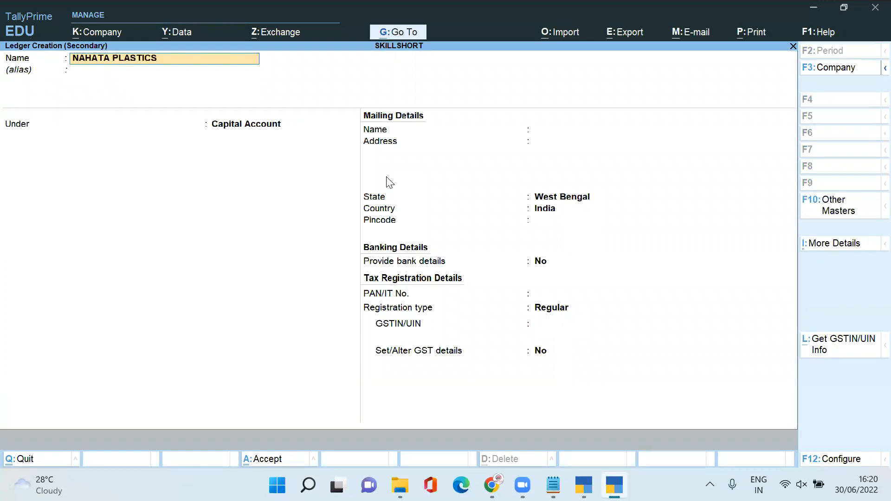
{"action": "key", "text": "Return"}
{"action": "key", "text": "Return"}
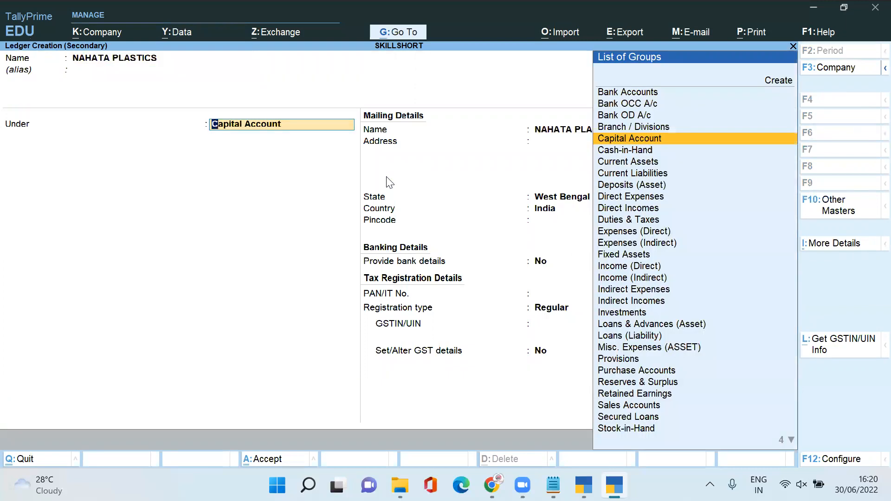
{"action": "type", "text": "SUND"}
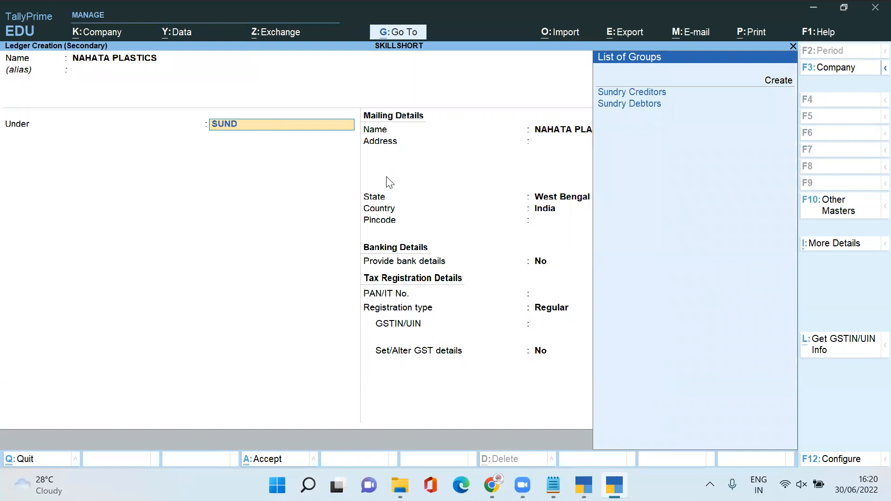
{"action": "key", "text": "Down"}
{"action": "key", "text": "Return"}
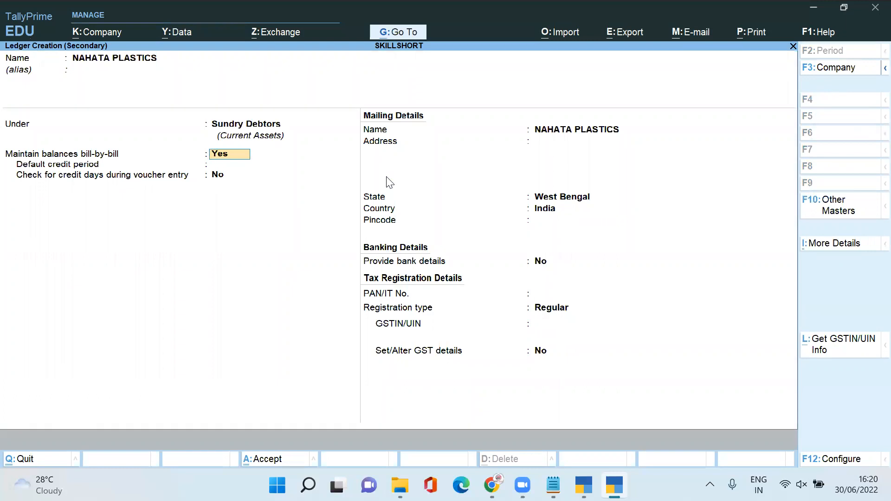
Keep the ledger's default bill-wise, mailing, banking and Regular registration settings, leaving address, pincode and PAN blank.
{"action": "key", "text": "Return"}
{"action": "key", "text": "Return"}
{"action": "key", "text": "Return"}
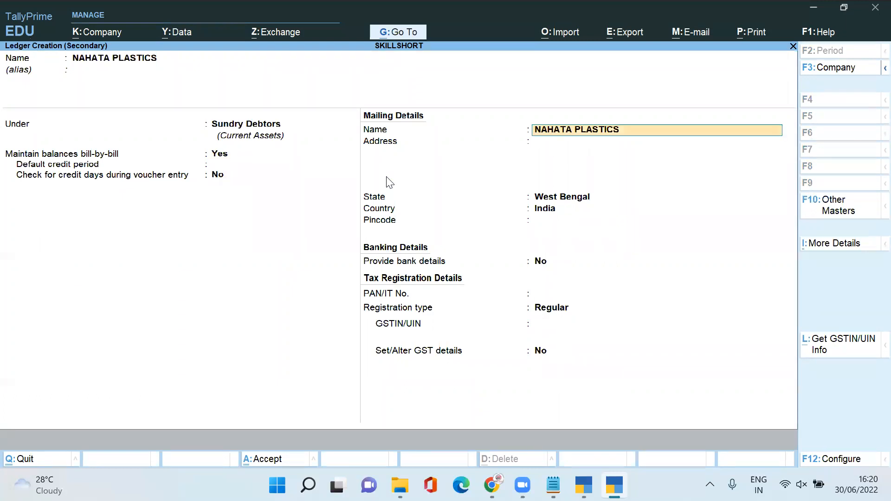
{"action": "key", "text": "Return"}
{"action": "key", "text": "Return"}
{"action": "key", "text": "Return"}
{"action": "key", "text": "Return"}
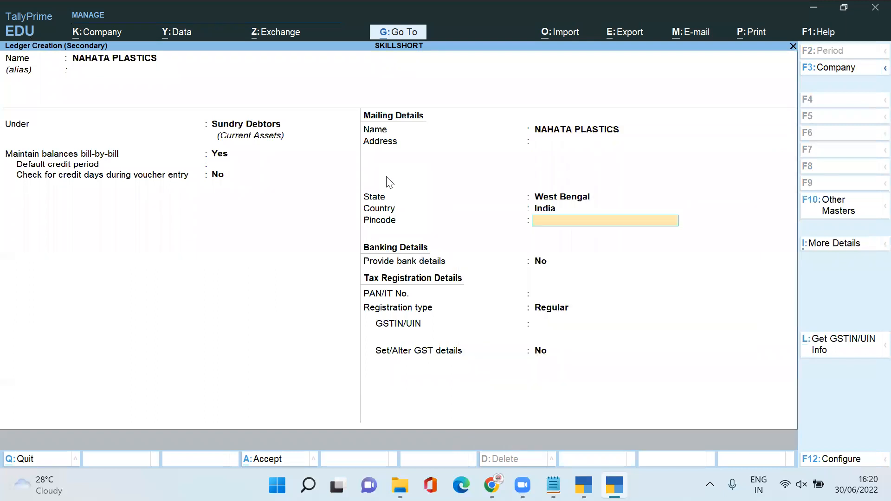
{"action": "key", "text": "Return"}
{"action": "key", "text": "Return"}
{"action": "key", "text": "Return"}
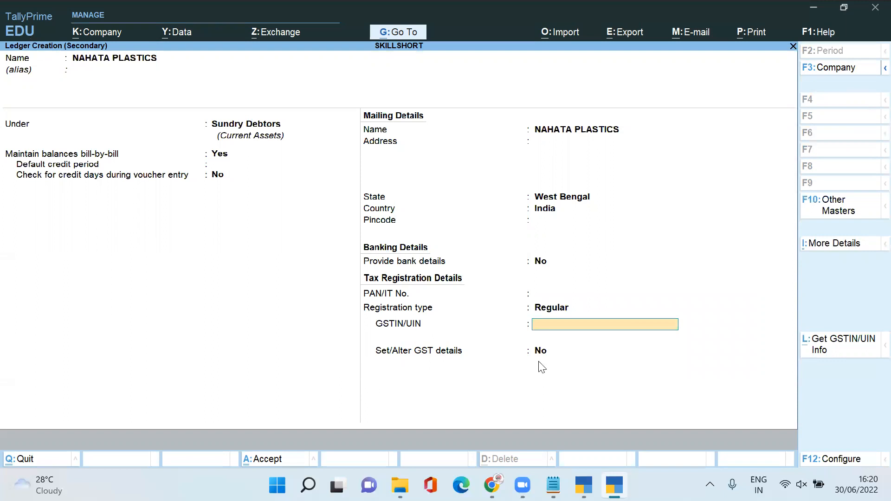
Switch to Notepad, copy the party's GSTIN from the first line, and close the note without saving.
{"action": "left_click", "coordinate": [553, 485]}
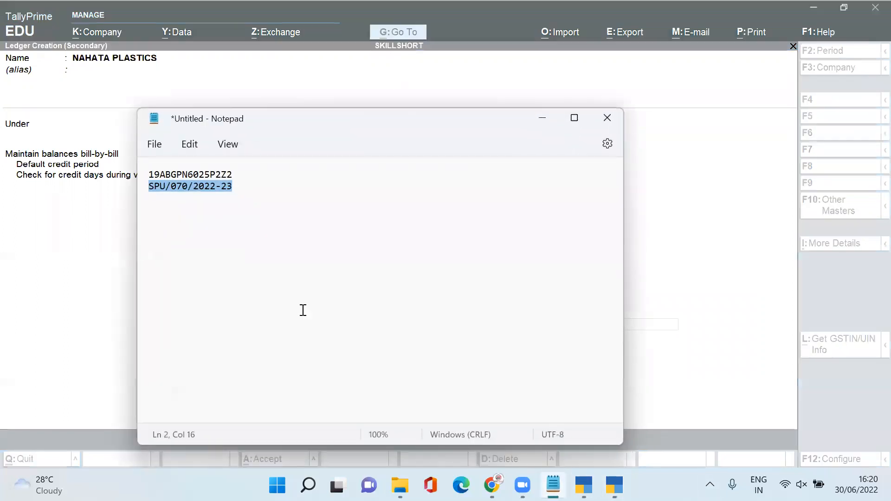
{"action": "double_click", "coordinate": [236, 174]}
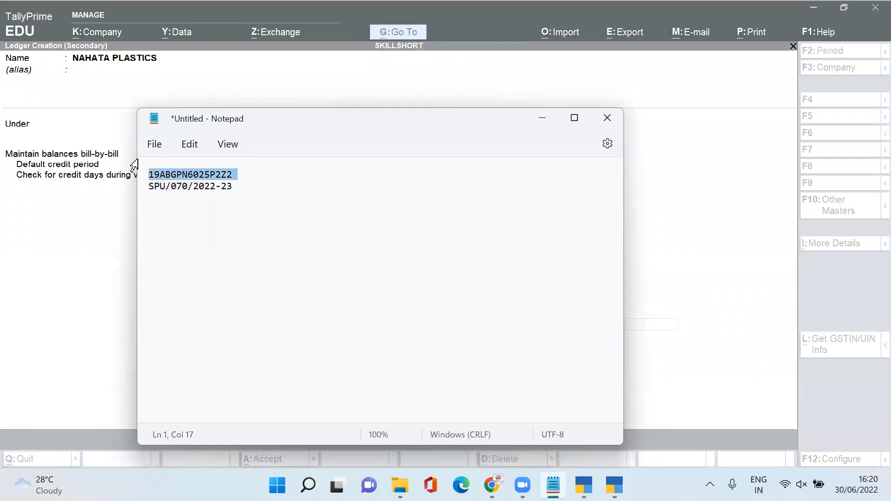
{"action": "key", "text": "shift+Right"}
{"action": "left_click", "coordinate": [607, 117]}
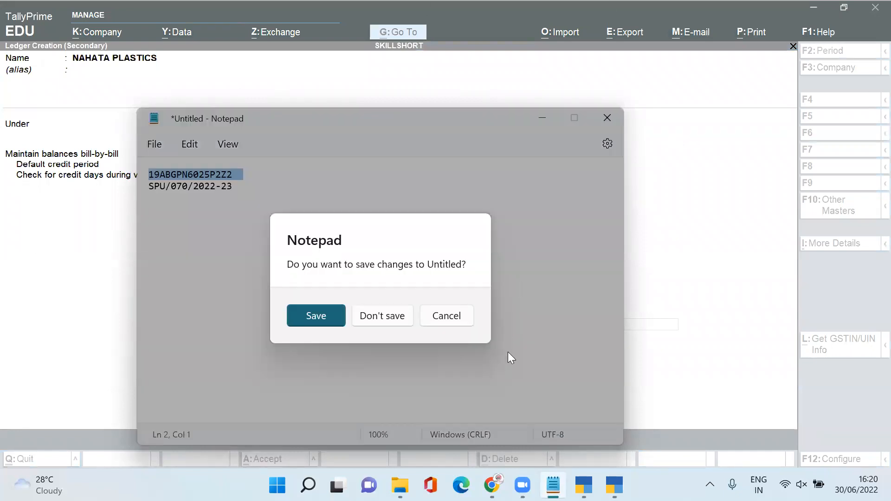
{"action": "left_click", "coordinate": [398, 319]}
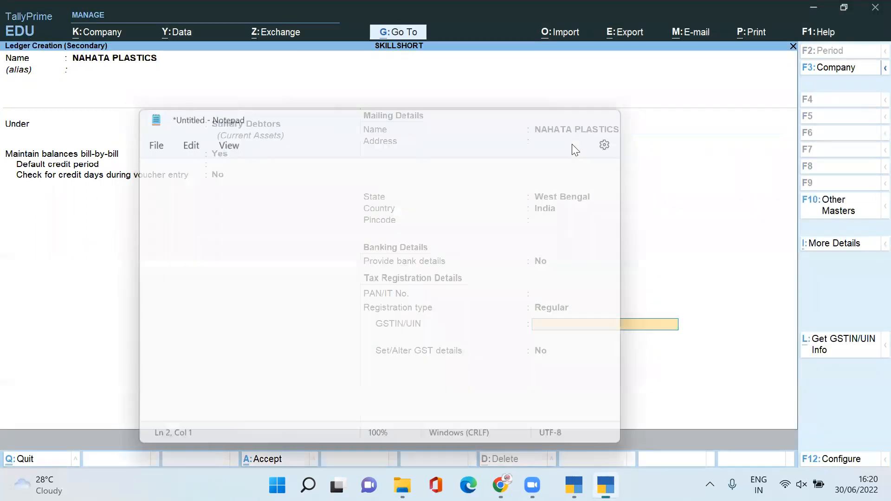
Paste the party's GSTIN into the ledger, keep Set/Alter GST details at No, and save the ledger.
{"action": "key", "text": "ctrl+alt+v"}
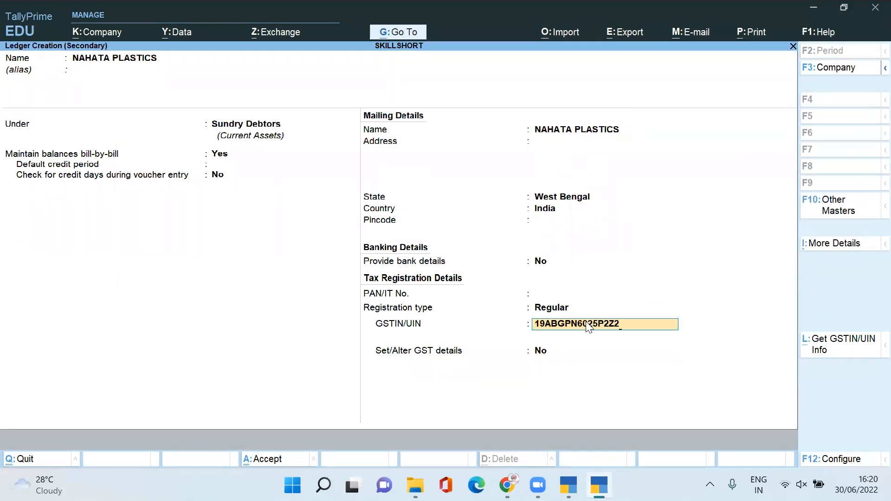
{"action": "key", "text": "Return"}
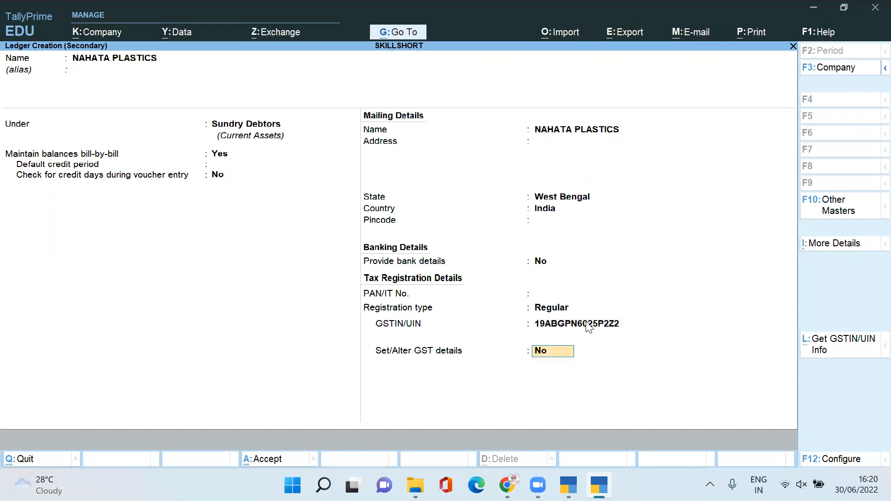
{"action": "key", "text": "ctrl+a"}
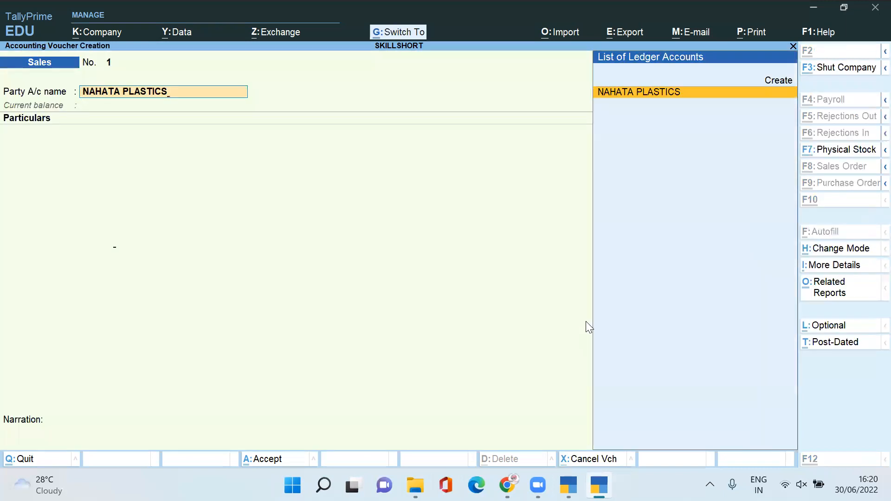
{"action": "key", "text": "Return"}
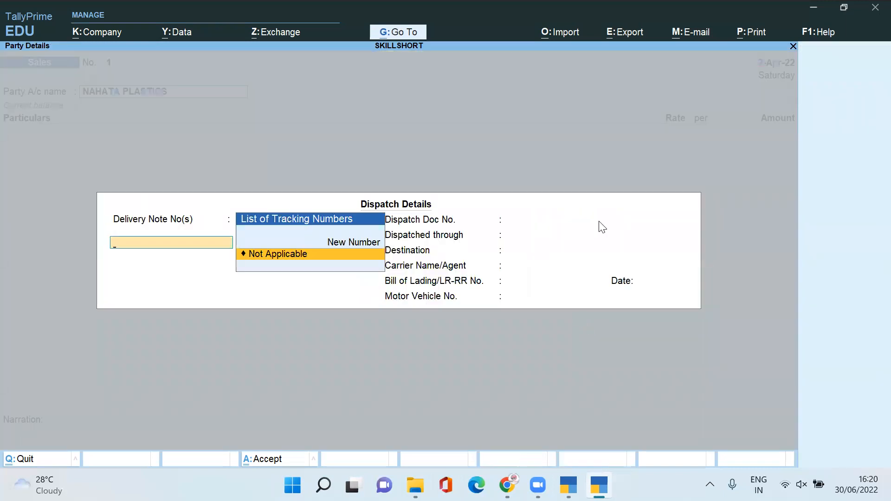
{"action": "key", "text": "Return"}
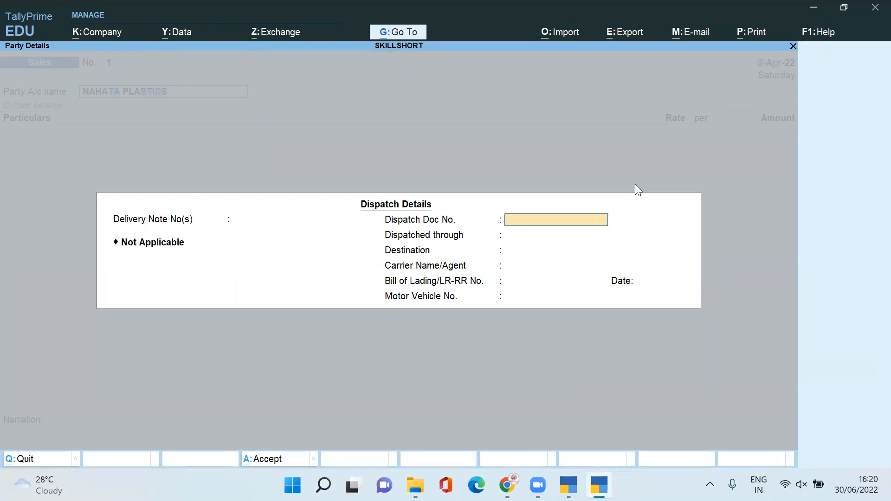
{"action": "key", "text": "Escape"}
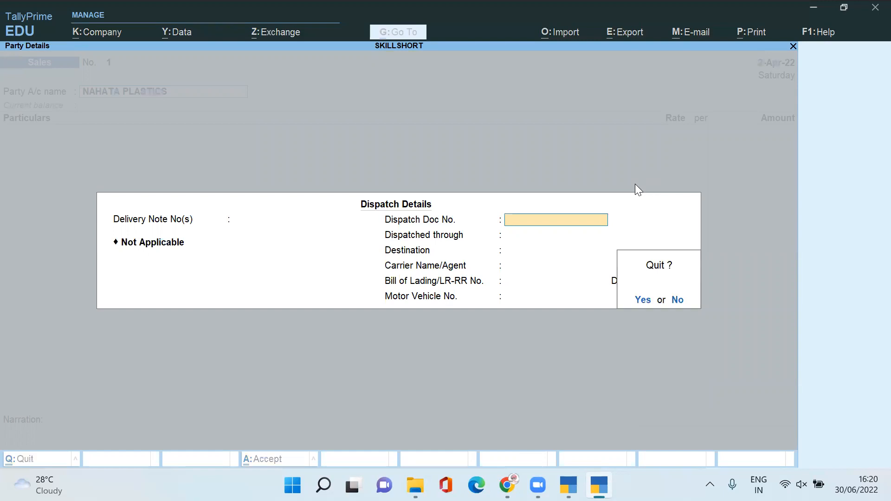
{"action": "key", "text": "y"}
Set Provide Dispatch, Order, and Export details to No in the sales voucher configuration and save it.
{"action": "key", "text": "F12"}
{"action": "key", "text": "Return"}
{"action": "key", "text": "Return"}
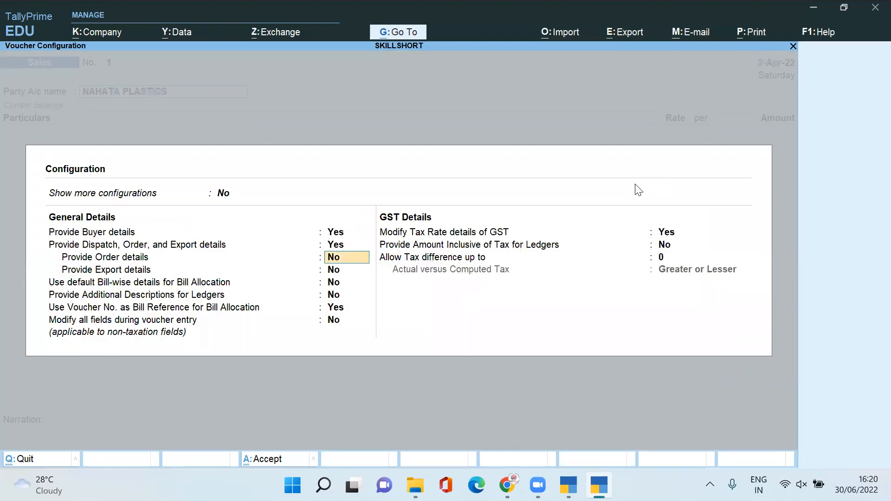
{"action": "key", "text": "Return"}
{"action": "key", "text": "Up"}
{"action": "key", "text": "Up"}
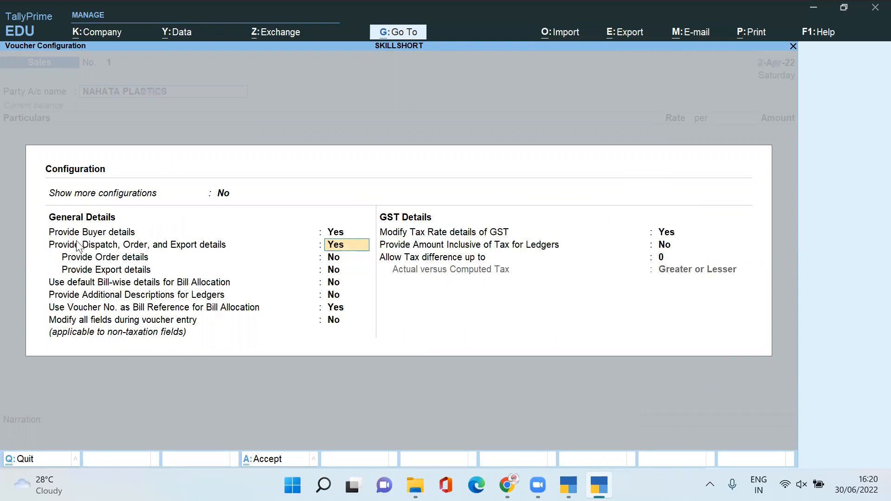
{"action": "type", "text": "no"}
{"action": "key", "text": "Return"}
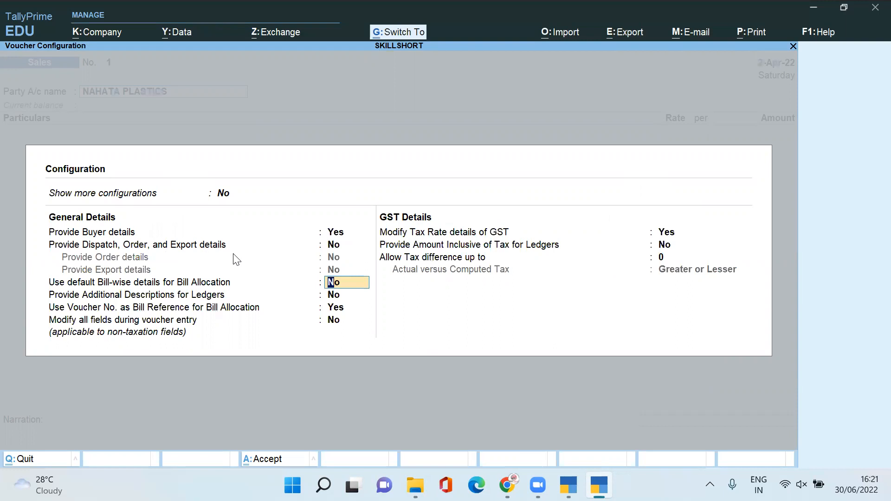
{"action": "key", "text": "ctrl+a"}
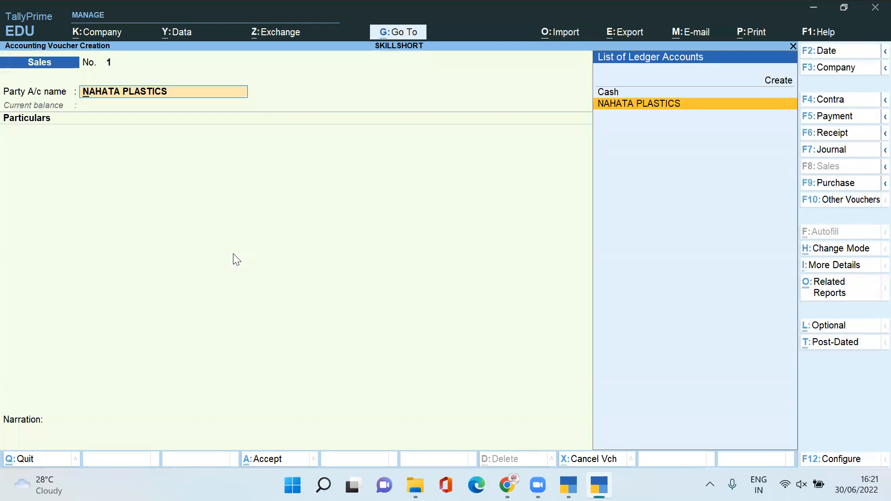
Select NAHATA PLASTICS as the sales voucher's party and accept the party details with their existing values.
{"action": "key", "text": "Return"}
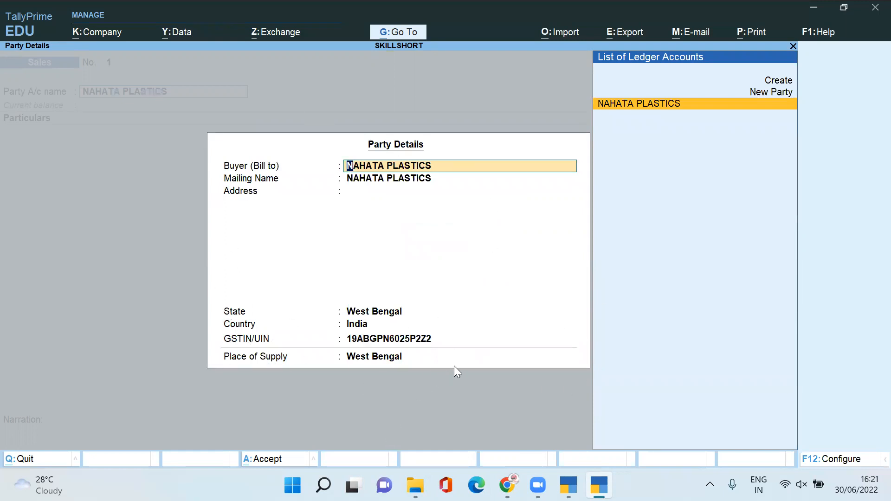
{"action": "key", "text": "Return"}
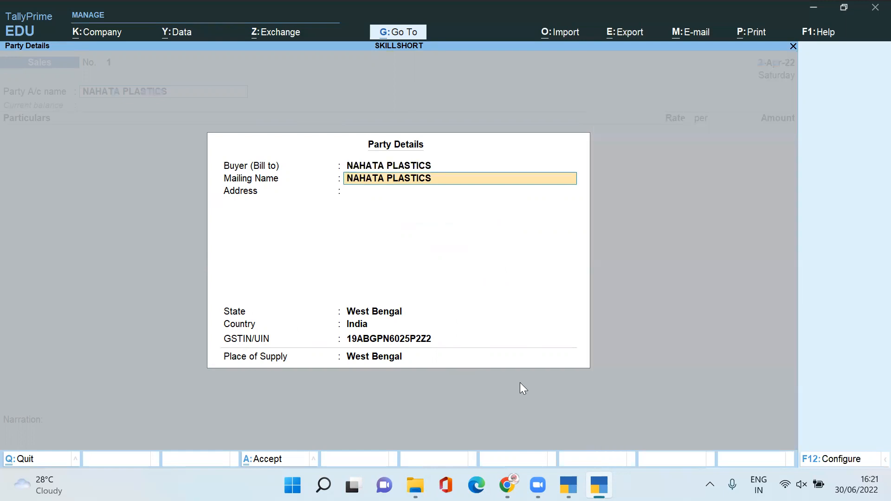
{"action": "key", "text": "ctrl+a"}
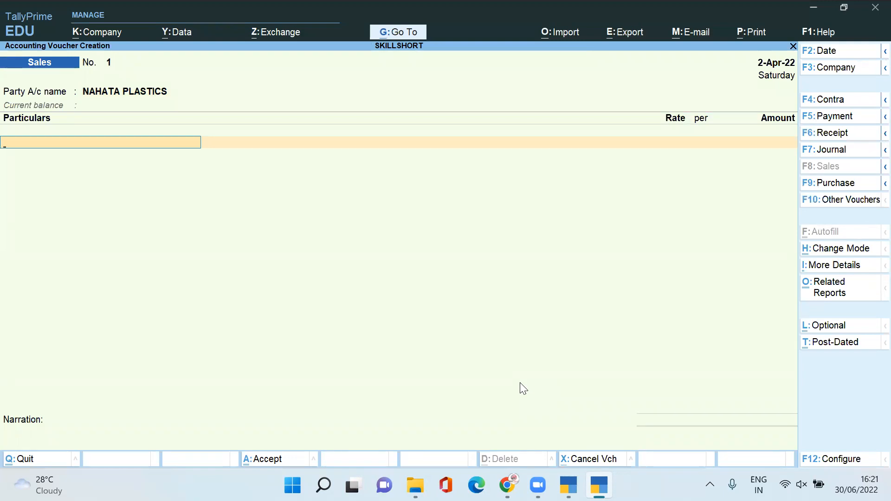
Start a new ledger named REPAIR under Sales Accounts, with the type of ledger set to Not Applicable.
{"action": "key", "text": "alt+c"}
{"action": "type", "text": "REPAIR"}
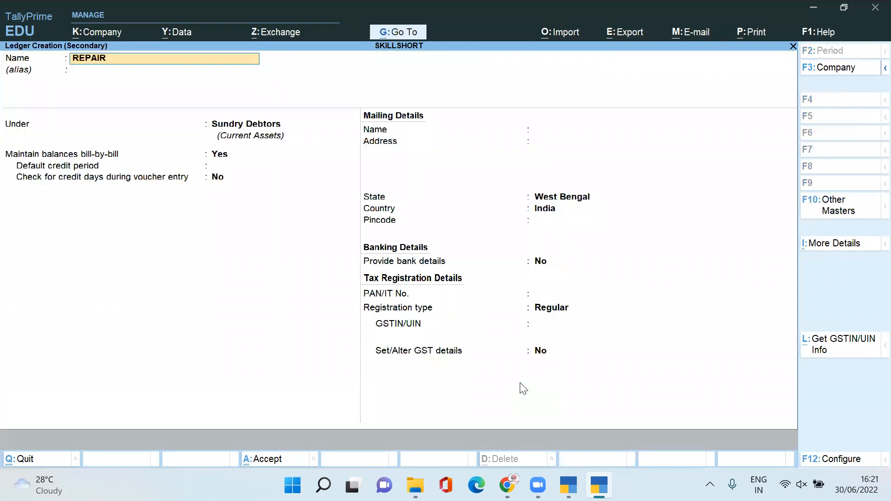
{"action": "key", "text": "Return"}
{"action": "key", "text": "Return"}
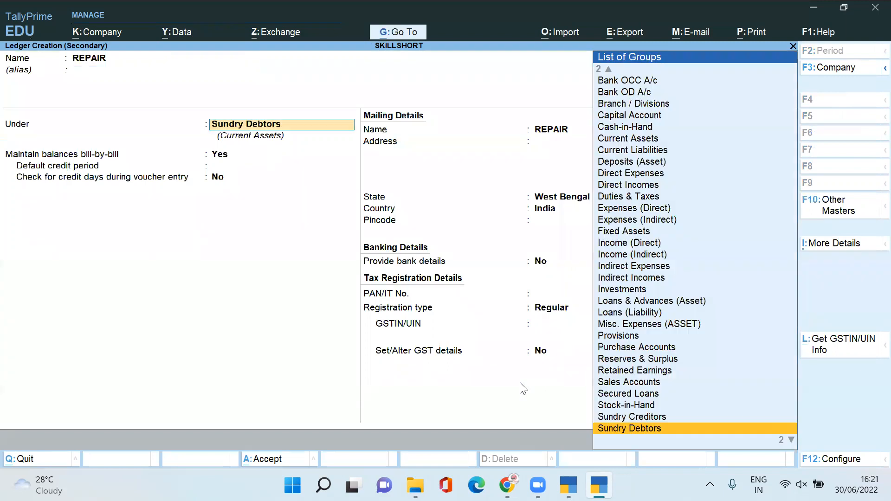
{"action": "type", "text": "SALES"}
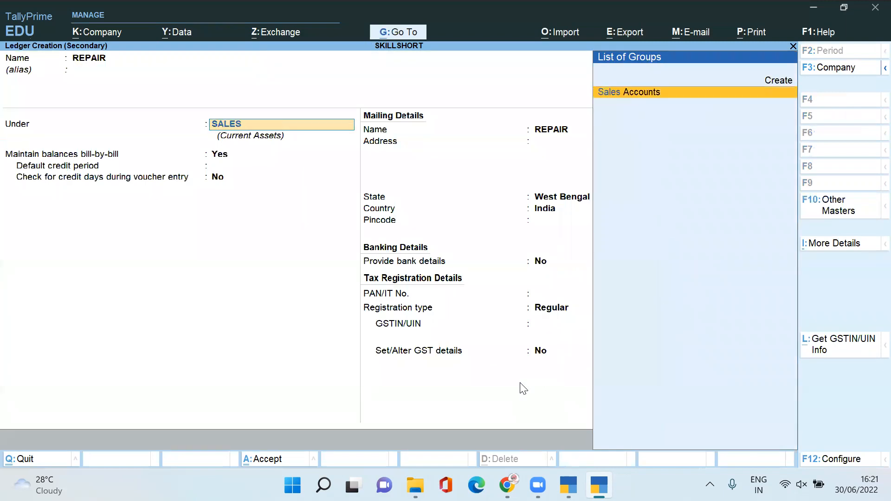
{"action": "key", "text": "Return"}
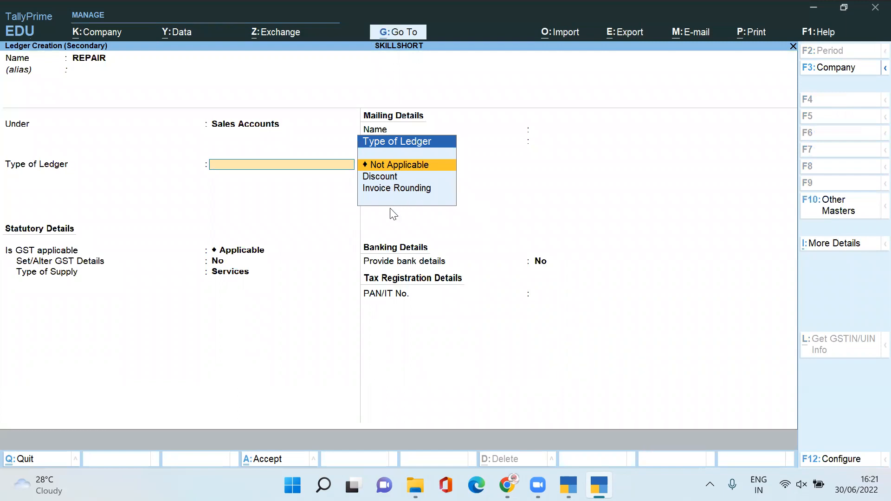
{"action": "key", "text": "Return"}
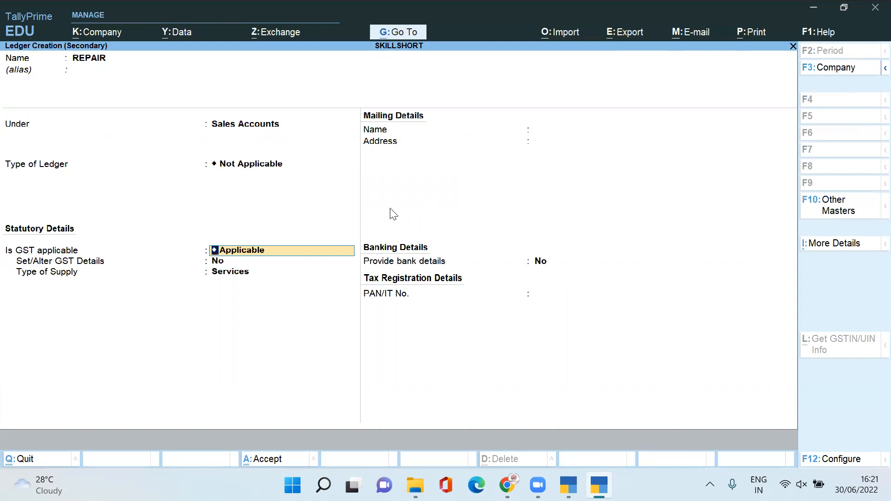
Keep GST Applicable, set Set/Alter GST Details to Yes, and enter the description SALE OF SERVICE with HSN/SAC 987654.
{"action": "key", "text": "Return"}
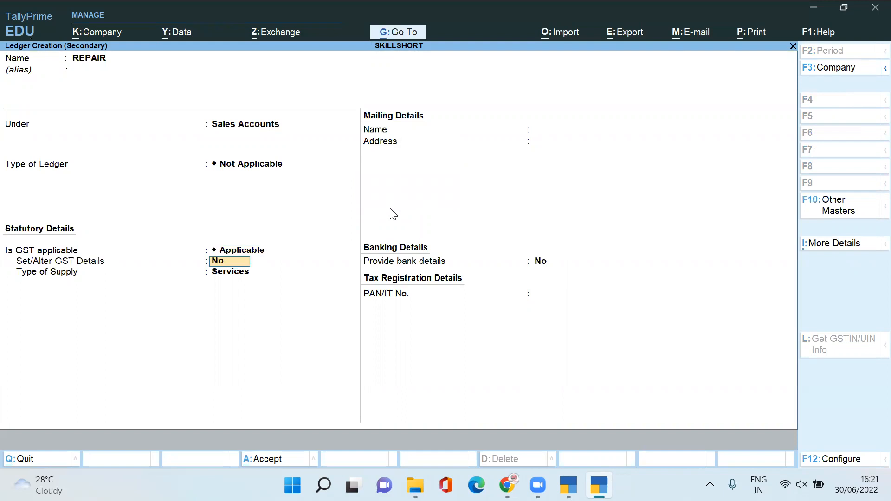
{"action": "type", "text": "y"}
{"action": "key", "text": "Return"}
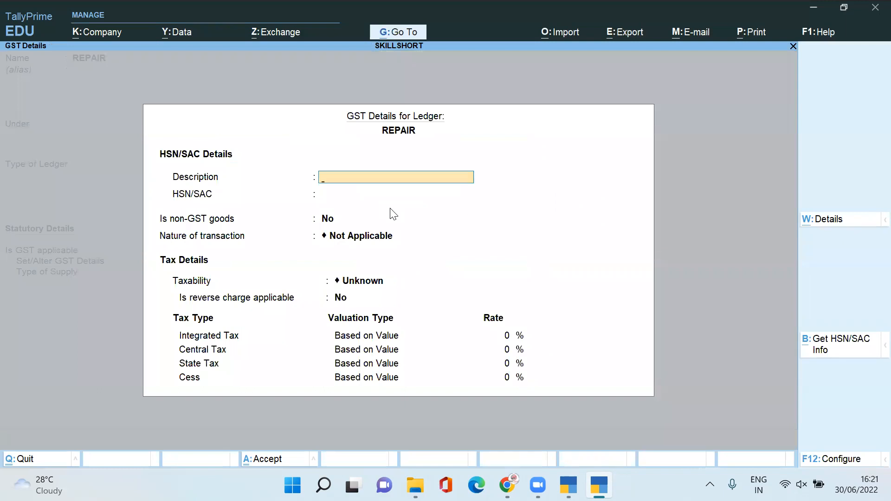
{"action": "type", "text": "SALE OF SERVICE"}
{"action": "key", "text": "Return"}
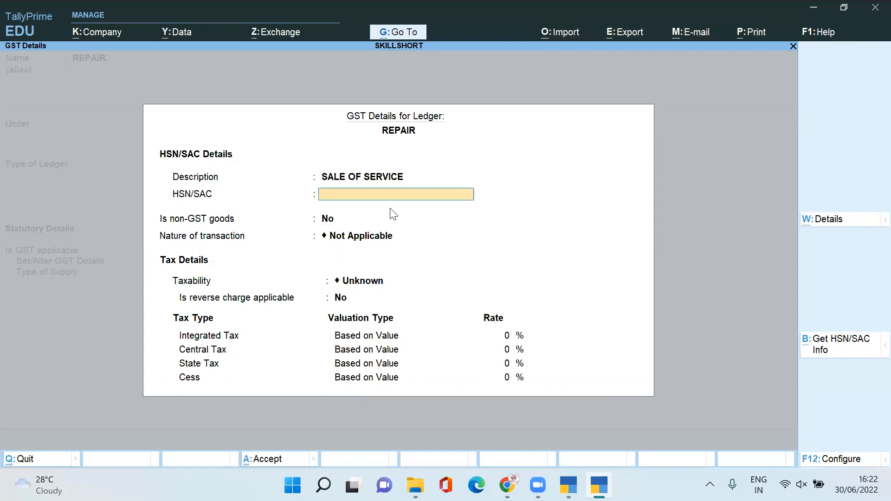
{"action": "type", "text": "987654"}
{"action": "key", "text": "Return"}
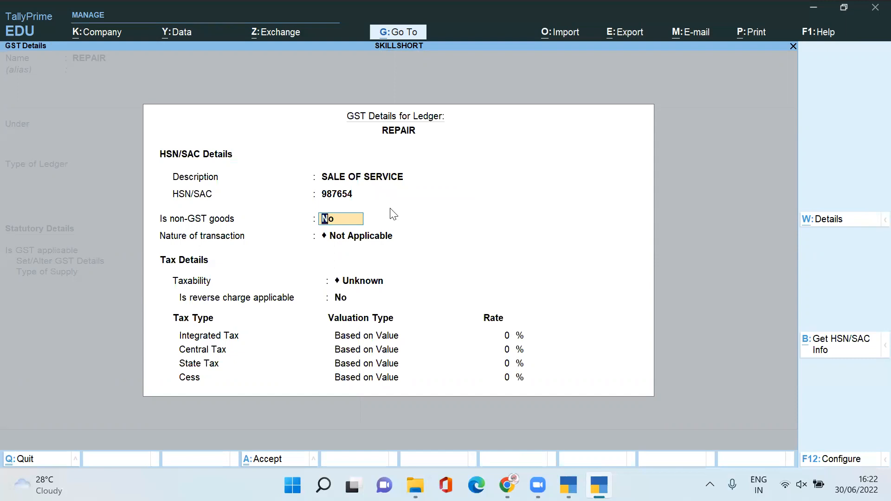
Keep non-GST goods at No and nature of transaction Not Applicable, then set taxability to Taxable without reverse charge and Integrated Tax to 18%.
{"action": "key", "text": "Return"}
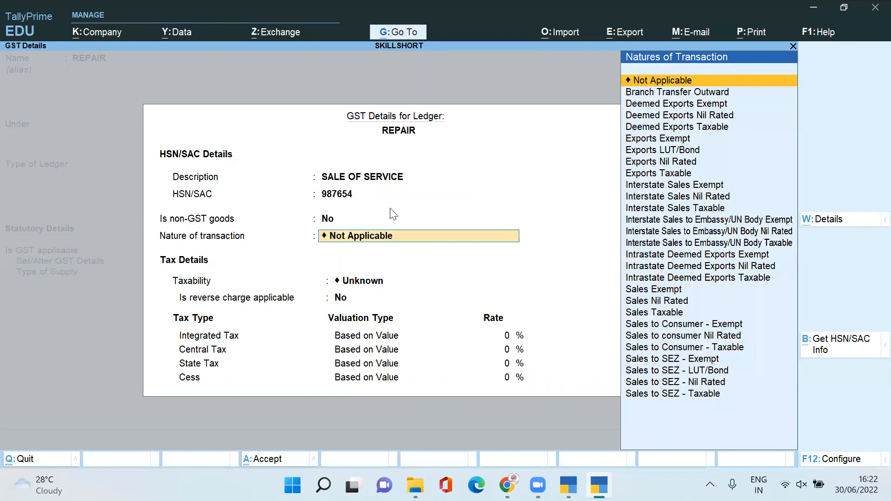
{"action": "key", "text": "Return"}
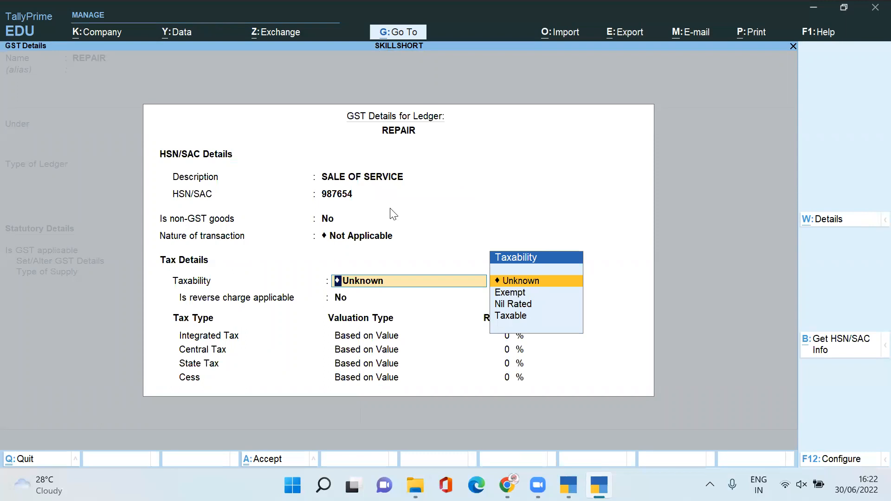
{"action": "key", "text": "Down"}
{"action": "key", "text": "Down"}
{"action": "key", "text": "Down"}
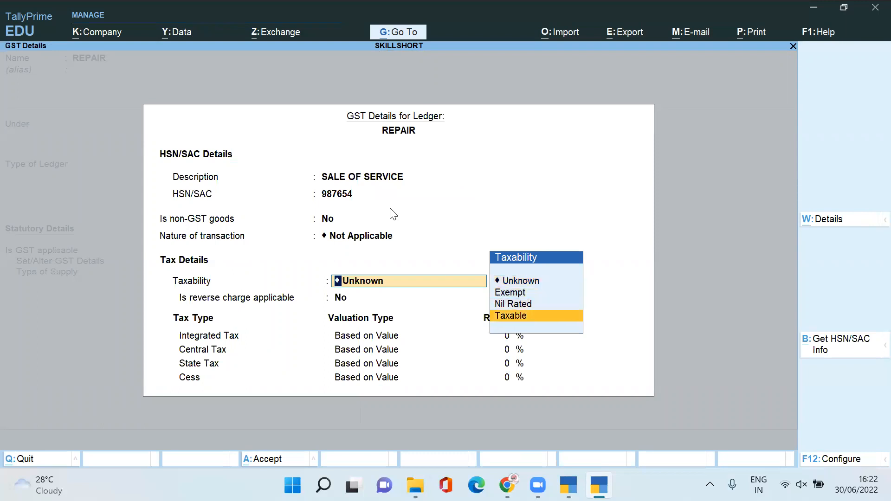
{"action": "key", "text": "Return"}
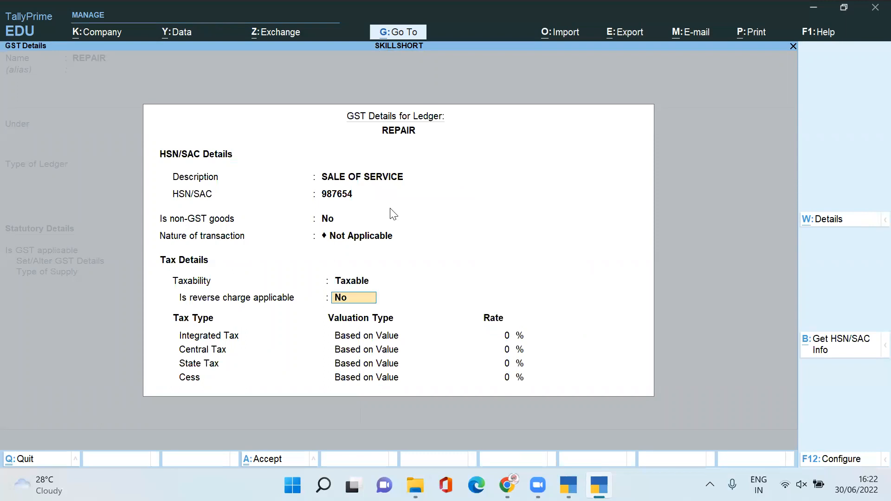
{"action": "key", "text": "Return"}
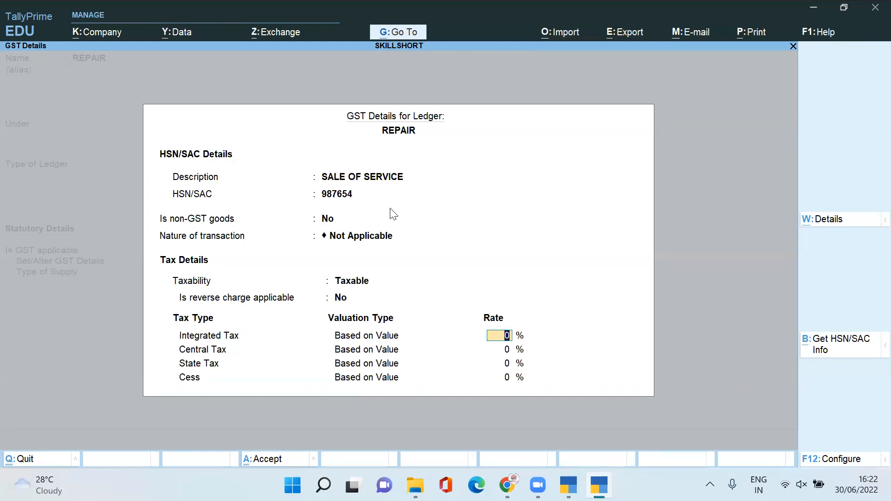
{"action": "type", "text": "18"}
{"action": "key", "text": "Return"}
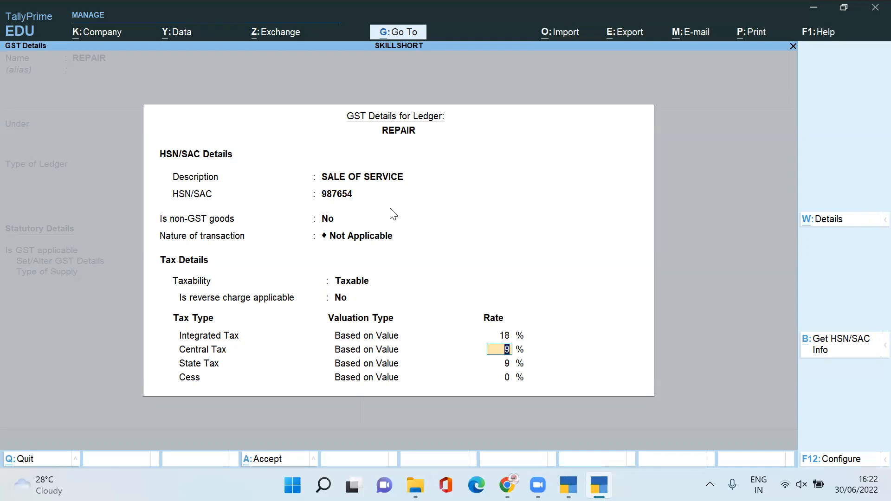
Accept the GST configuration with all options at Yes, then save the REPAIR ledger with Services as its type of supply.
{"action": "left_click", "coordinate": [847, 458]}
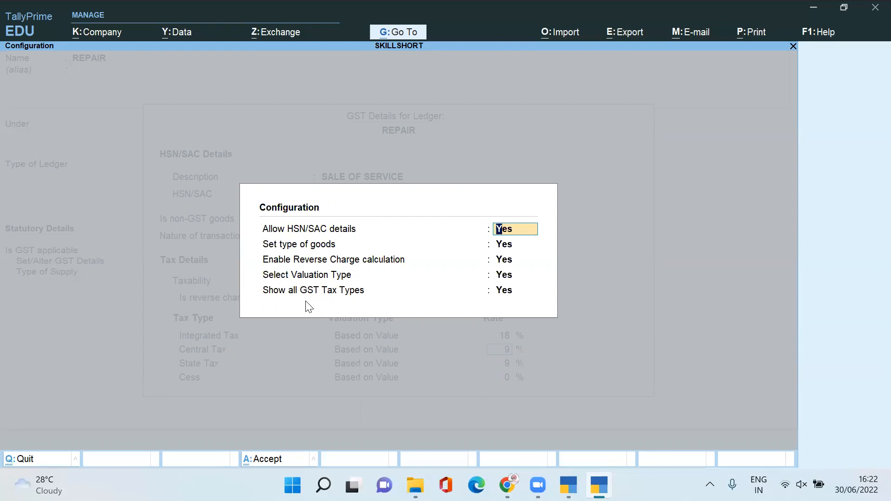
{"action": "key", "text": "ctrl+a"}
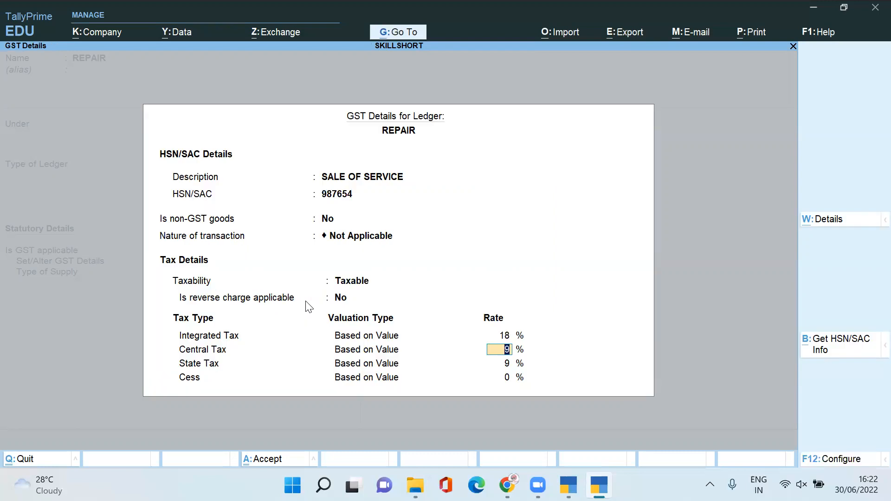
{"action": "key", "text": "ctrl+a"}
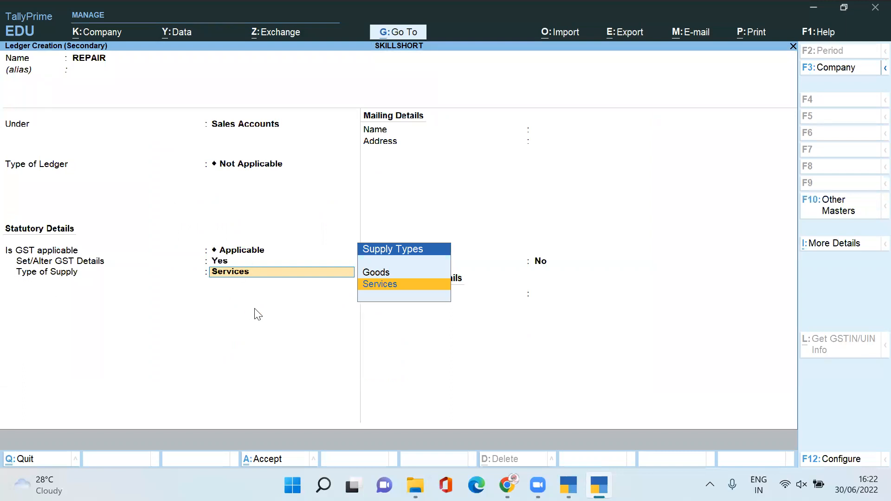
{"action": "key", "text": "Return"}
{"action": "key", "text": "ctrl+a"}
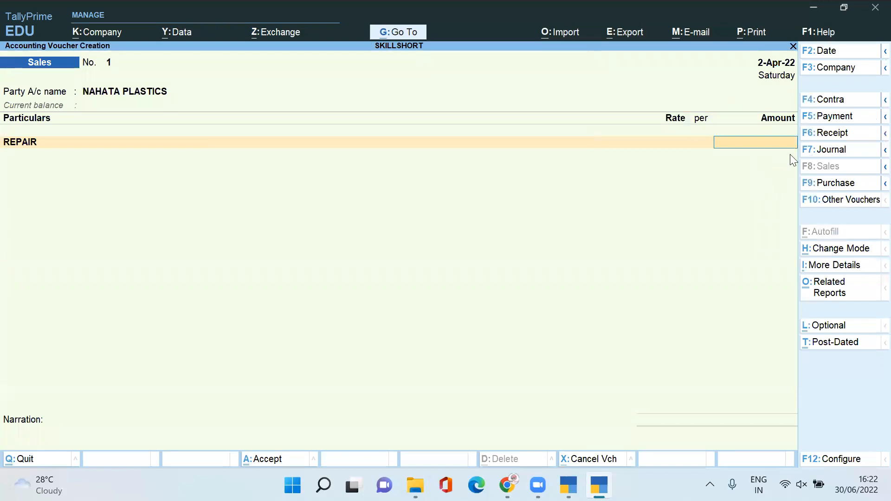
Enter an amount of 14000 for REPAIR and set its tax classification to Sales Taxable.
{"action": "type", "text": "14000"}
{"action": "key", "text": "Return"}
{"action": "key", "text": "Return"}
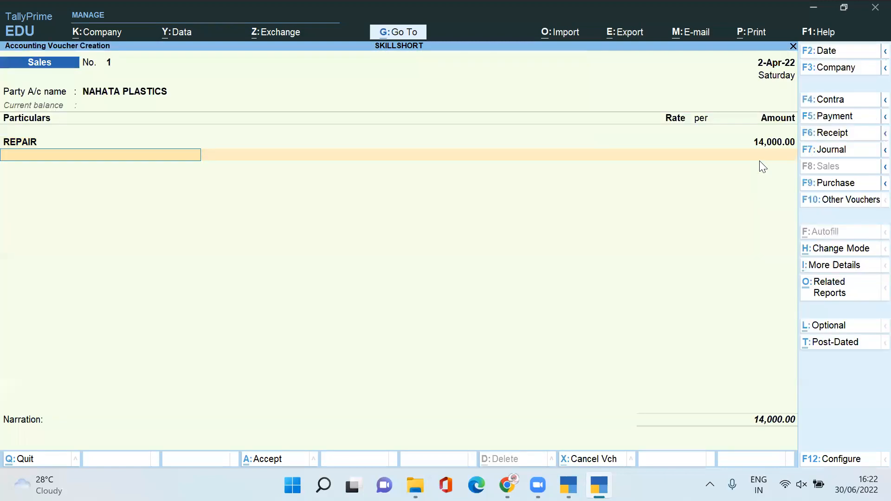
{"action": "key", "text": "BackSpace"}
{"action": "key", "text": "Return"}
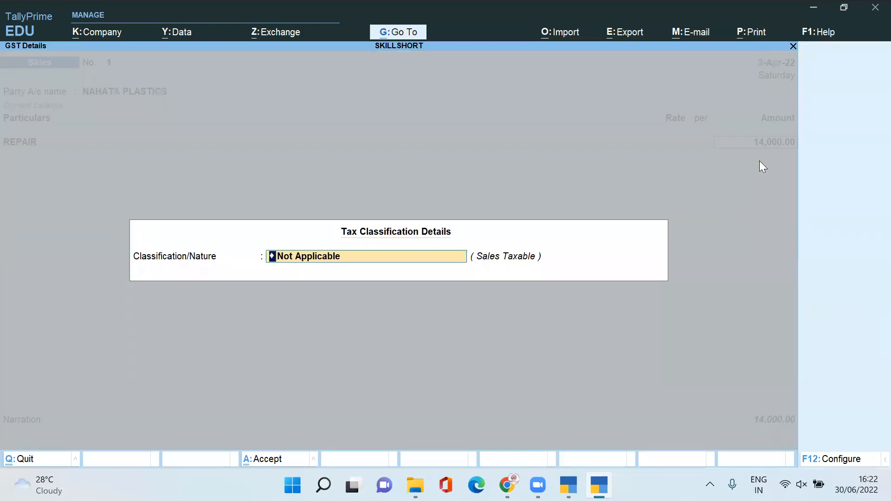
{"action": "type", "text": "SALES"}
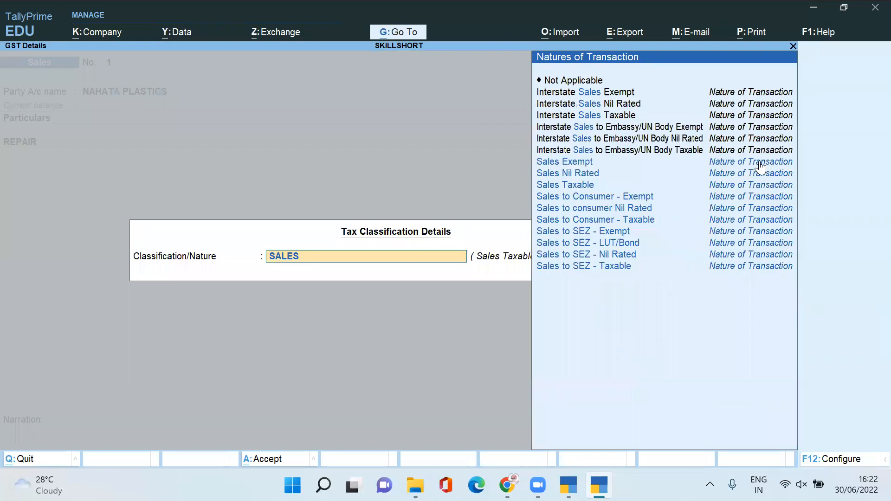
{"action": "type", "text": " TAXA"}
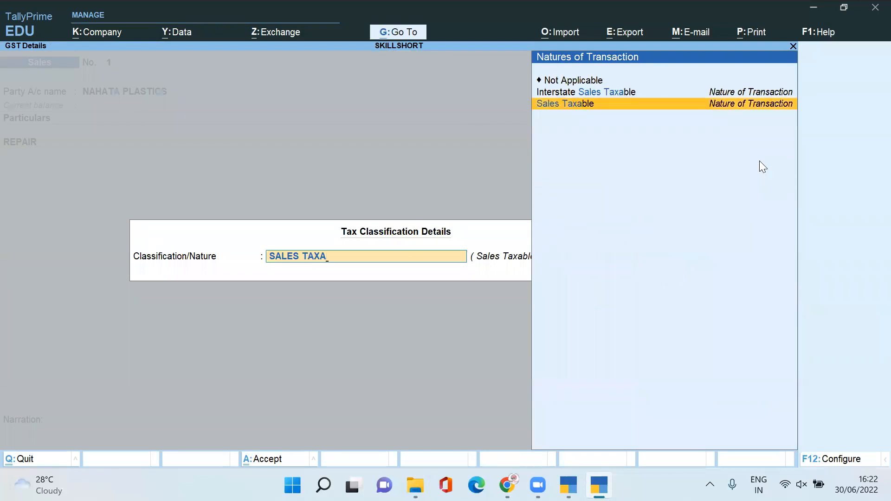
{"action": "key", "text": "Return"}
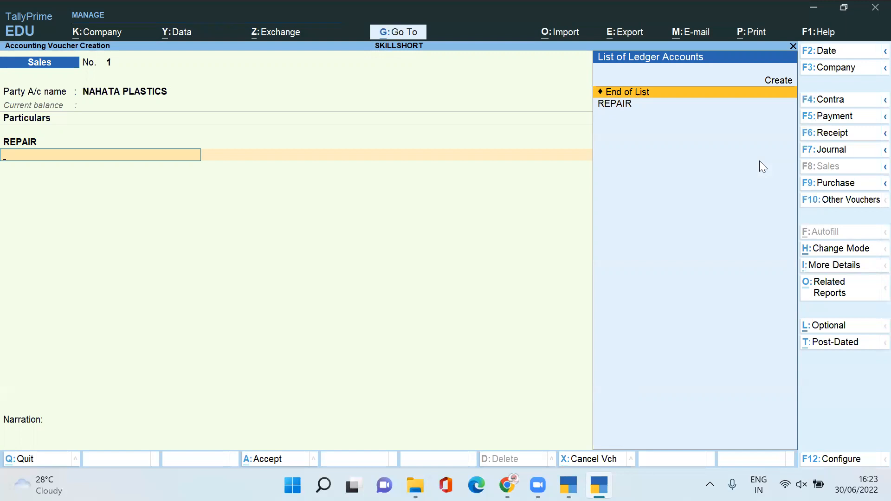
Start a new ledger named OUTPUT CGST on the voucher's next line and place it under Duties & Taxes.
{"action": "key", "text": "alt+c"}
{"action": "type", "text": "OUTPUT CGST"}
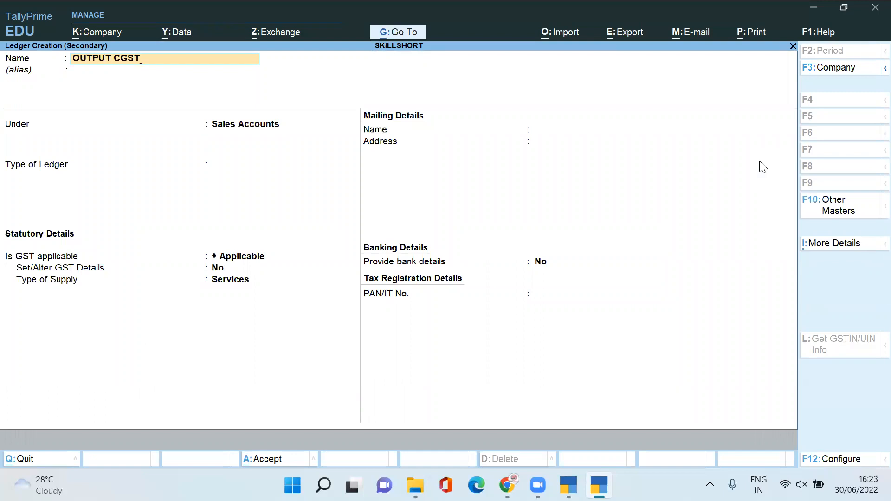
{"action": "key", "text": "Return"}
{"action": "key", "text": "Return"}
{"action": "type", "text": "D"}
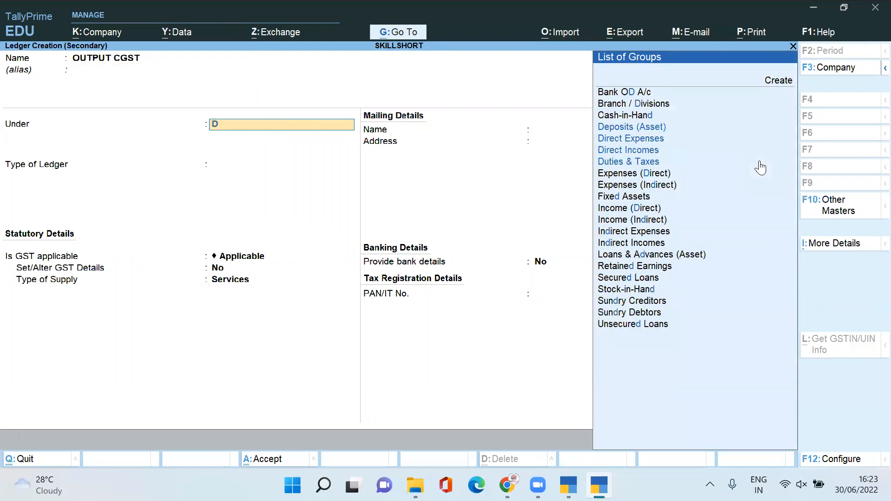
{"action": "type", "text": "U"}
{"action": "key", "text": "Return"}
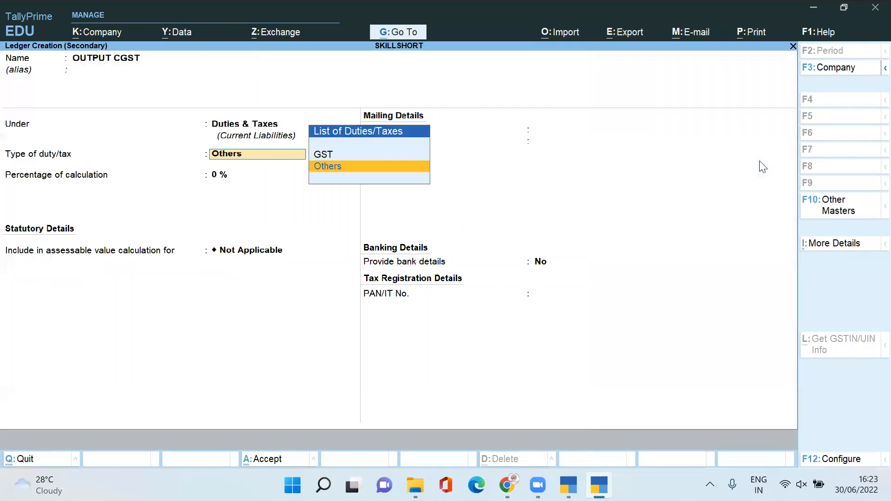
Set the ledger's type of duty to GST and tax type to Central Tax, keep 0 % calculation, and save it.
{"action": "key", "text": "Up"}
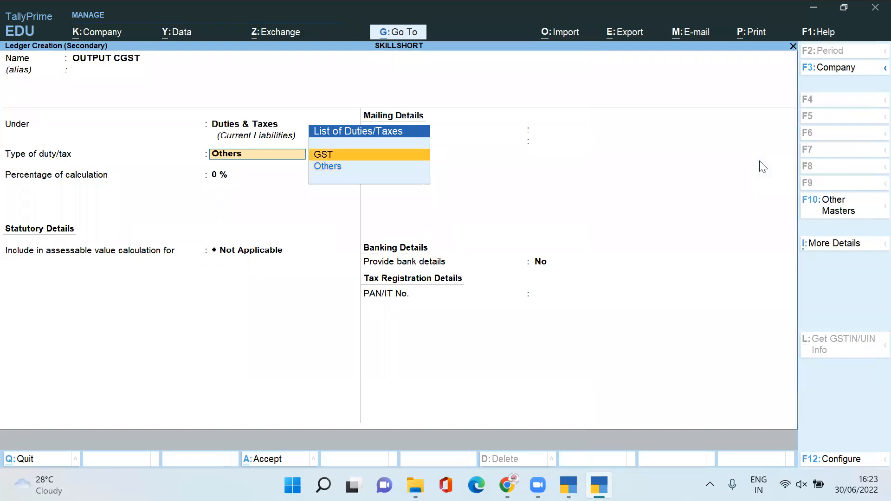
{"action": "key", "text": "Return"}
{"action": "key", "text": "Return"}
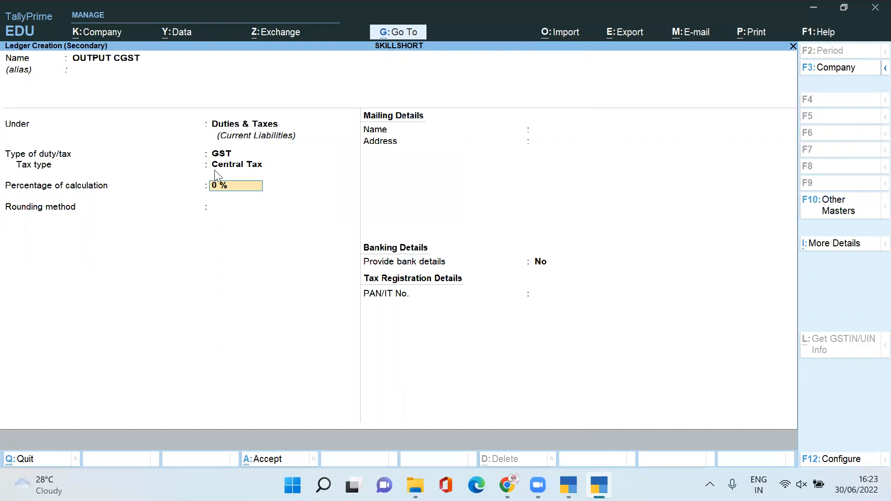
{"action": "key", "text": "ctrl+a"}
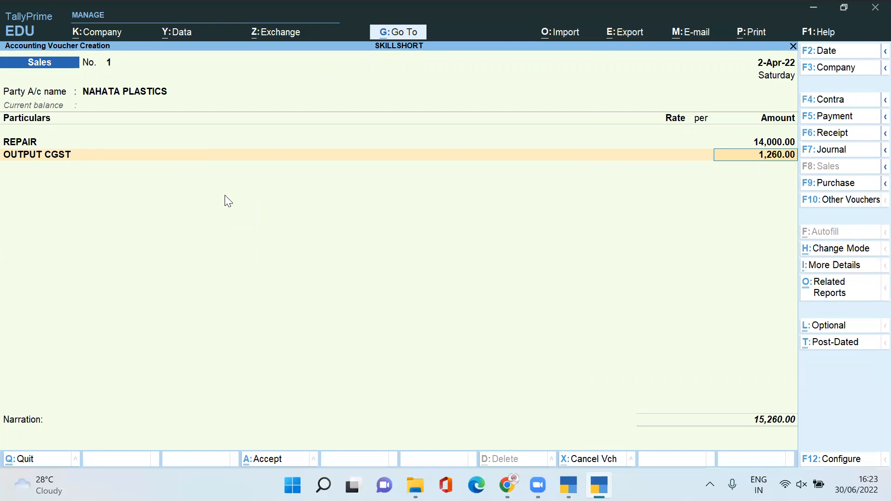
Accept the calculated OUTPUT CGST amount and start a new ledger named OUTPUT SGST under Duties & Taxes.
{"action": "key", "text": "Return"}
{"action": "key", "text": "alt+c"}
{"action": "type", "text": "OUTPUT SGST"}
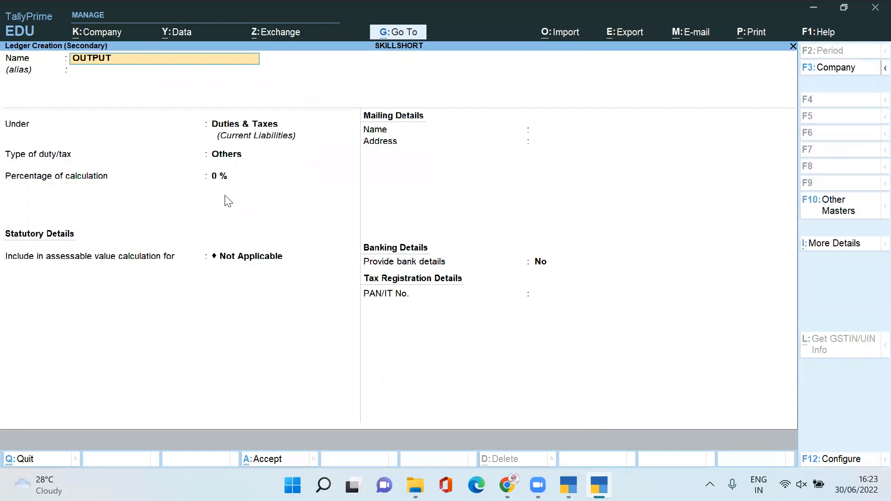
{"action": "key", "text": "Return"}
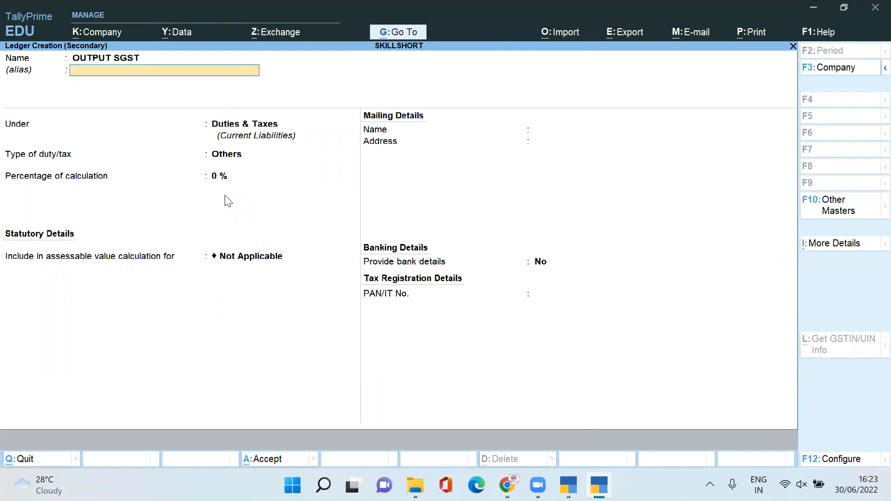
{"action": "key", "text": "Return"}
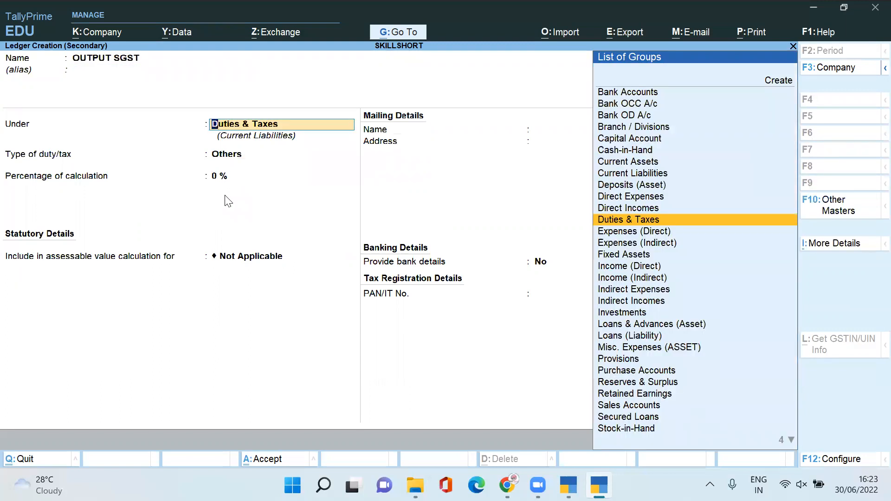
{"action": "key", "text": "Return"}
Set the OUTPUT SGST ledger's type of duty to GST and tax type to State Tax, keep 0 % calculation, and save it.
{"action": "key", "text": "Up"}
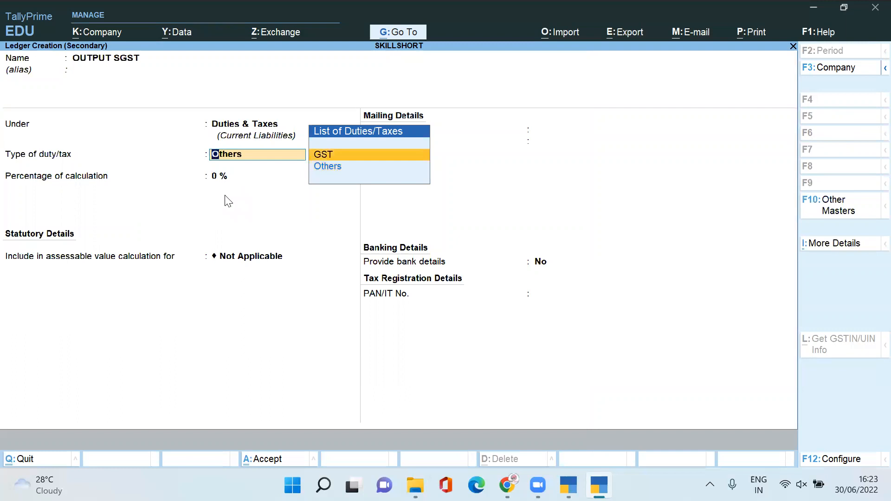
{"action": "key", "text": "Return"}
{"action": "key", "text": "Down"}
{"action": "key", "text": "Down"}
{"action": "key", "text": "Down"}
{"action": "key", "text": "Return"}
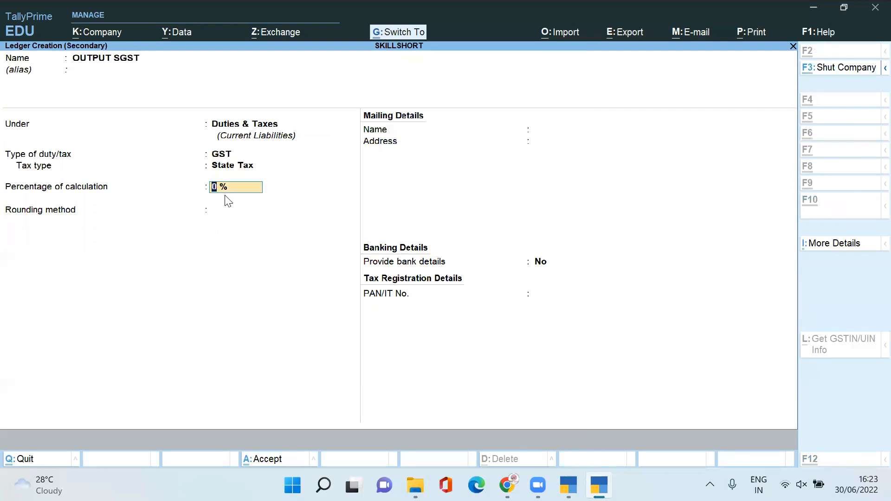
{"action": "key", "text": "ctrl+a"}
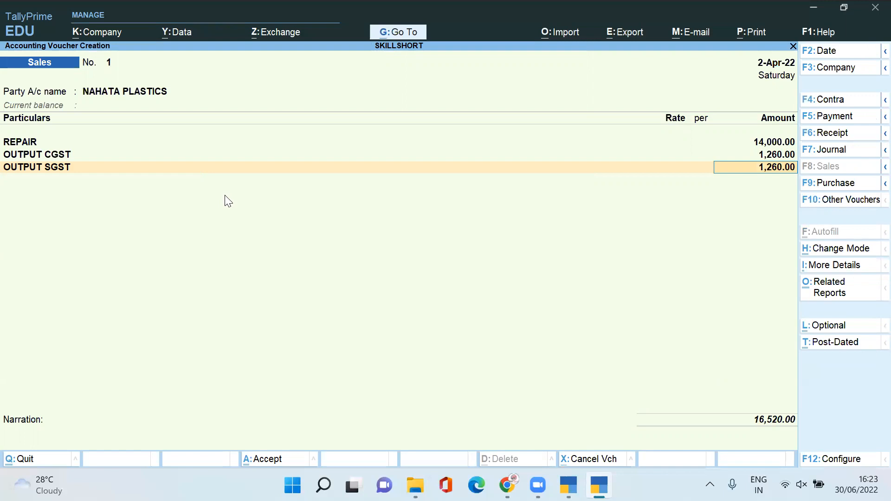
Accept the OUTPUT SGST amount and allocate the full invoice amount to New Ref 1 in the bill-wise details for NAHATA PLASTICS.
{"action": "key", "text": "Return"}
{"action": "key", "text": "Return"}
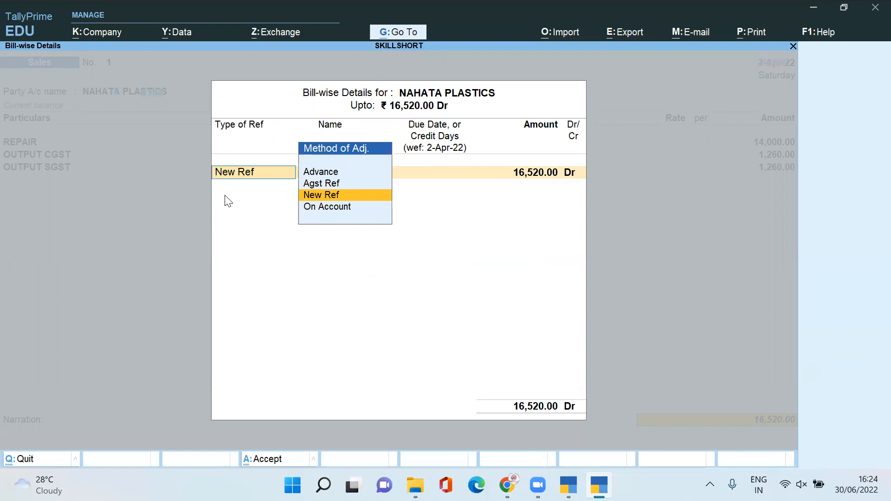
{"action": "key", "text": "Return"}
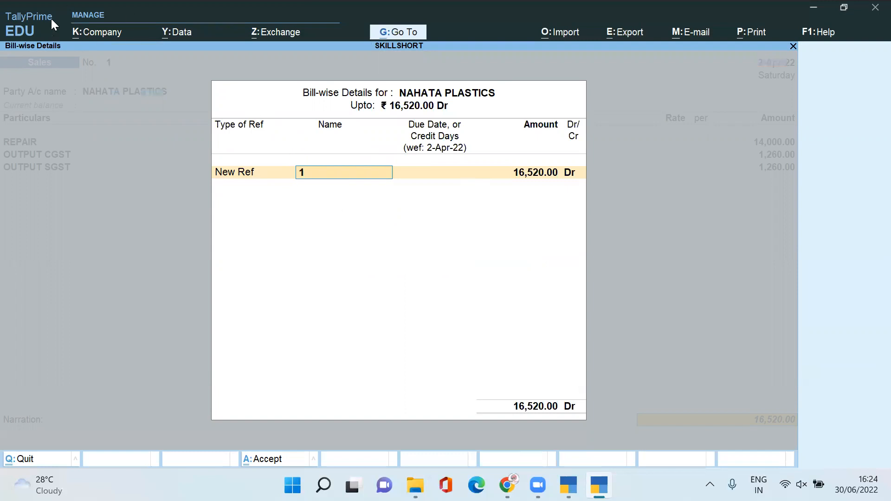
{"action": "key", "text": "Return"}
{"action": "key", "text": "Return"}
{"action": "key", "text": "Return"}
{"action": "key", "text": "Return"}
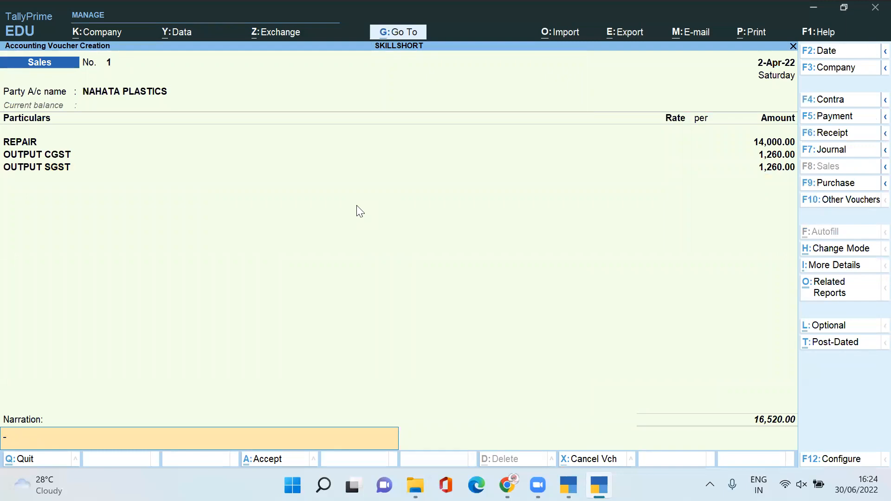
Add the narration "BEING SALE OF SERVICE MADE" and save the sales voucher.
{"action": "type", "text": "BEING SALE OF SER"}
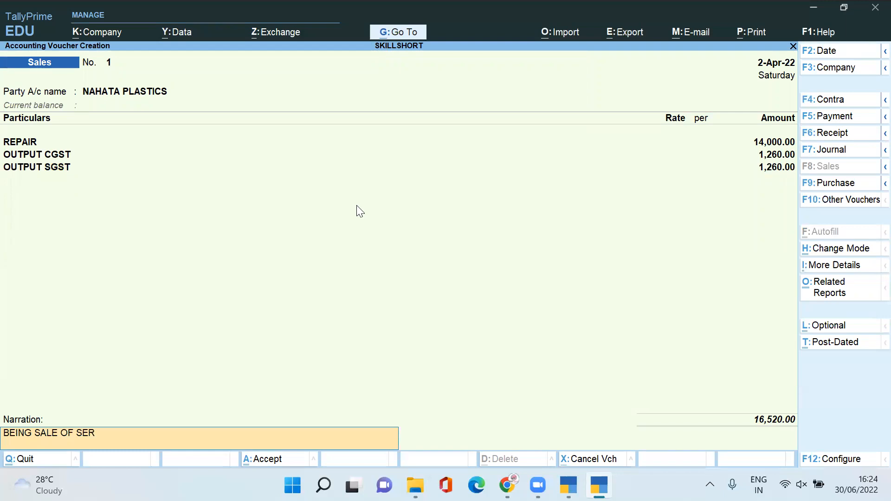
{"action": "type", "text": "VICE MADE"}
{"action": "key", "text": "Return"}
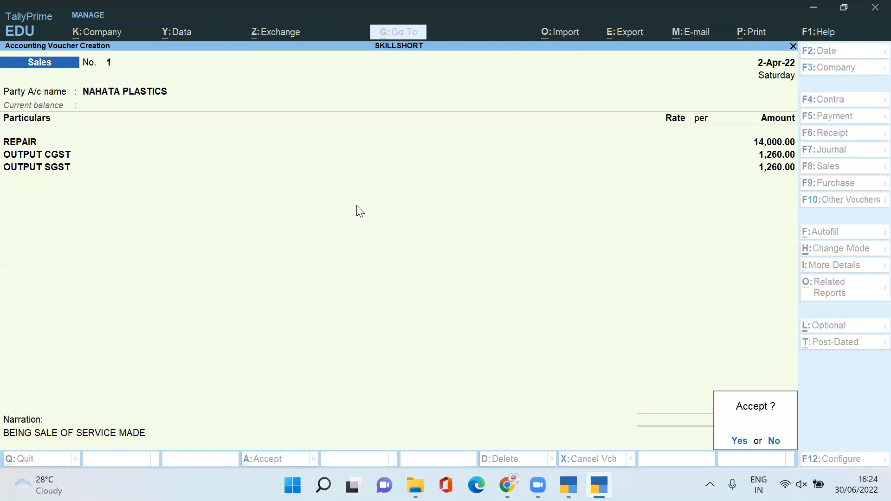
{"action": "key", "text": "Return"}
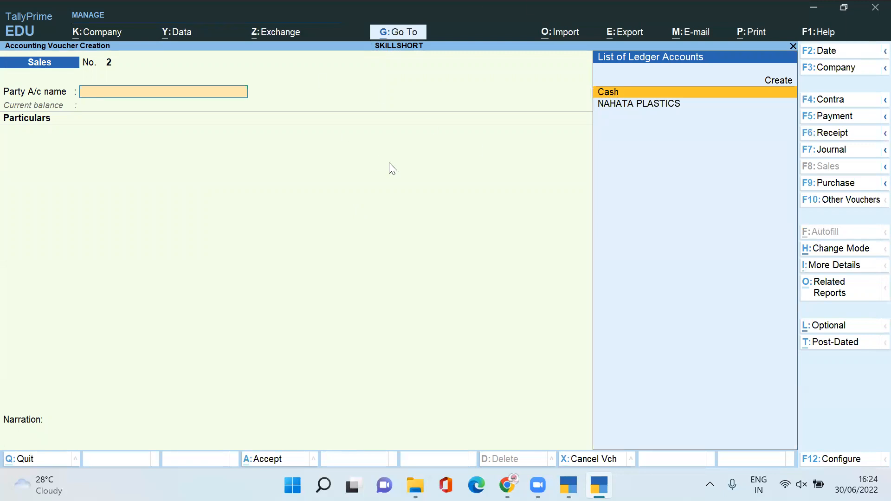
Open the Profit & Loss A/c in detailed view, examine the REPAIR entry under Sales Accounts, and return to the voucher screen.
{"action": "key", "text": "ctrl"}
{"action": "key", "text": "Down"}
{"action": "key", "text": "Return"}
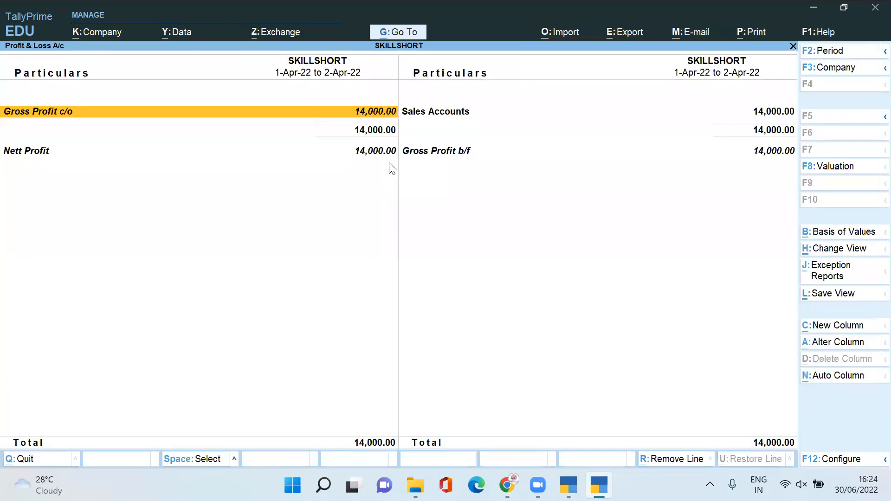
{"action": "key", "text": "alt"}
{"action": "key", "text": "alt+F5"}
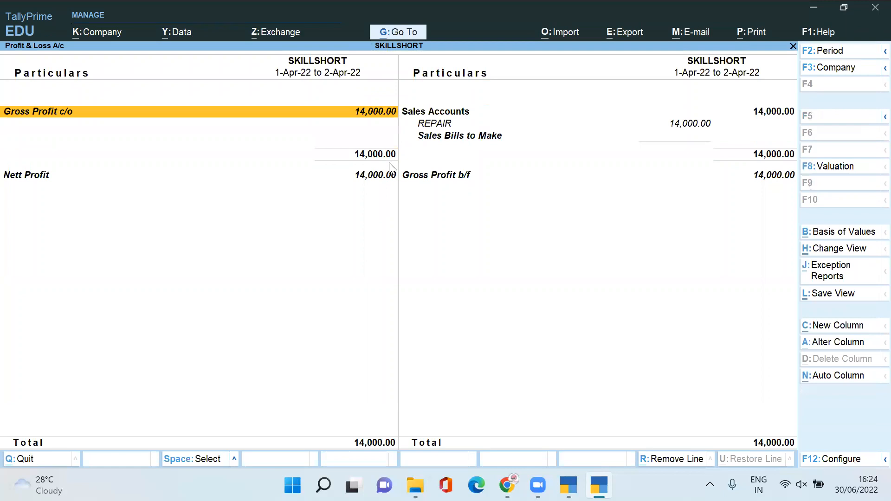
{"action": "key", "text": "Right"}
{"action": "key", "text": "Down"}
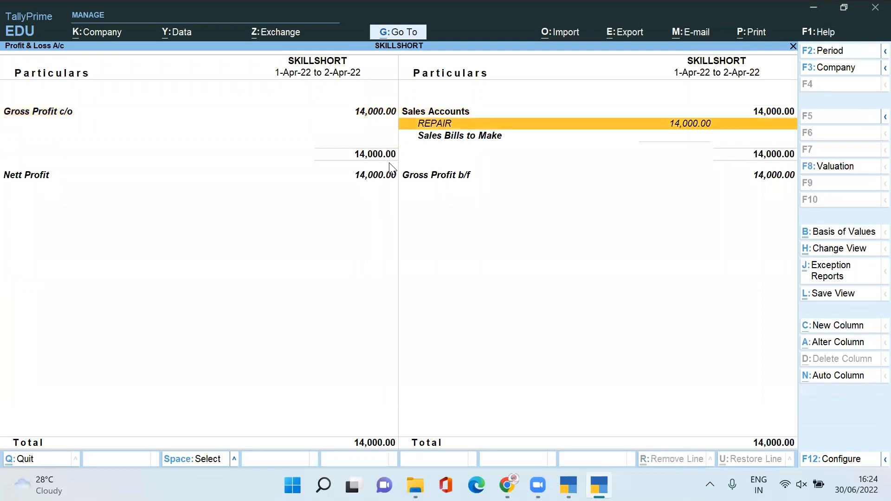
{"action": "key", "text": "Up"}
{"action": "key", "text": "Down"}
{"action": "key", "text": "Up"}
{"action": "key", "text": "Down"}
{"action": "key", "text": "Escape"}
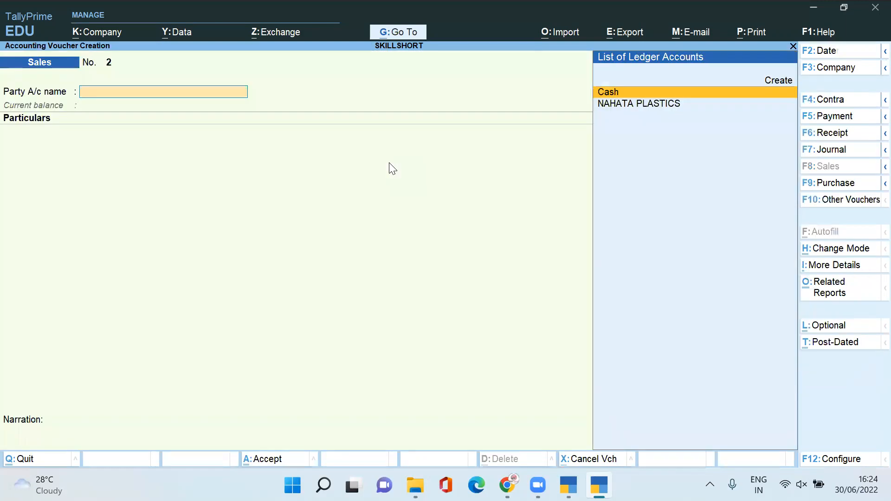
Open the Balance Sheet in detailed view and examine the ledgers in the Duties & Taxes group.
{"action": "key", "text": "alt+g"}
{"action": "key", "text": "Down"}
{"action": "key", "text": "Up"}
{"action": "key", "text": "Return"}
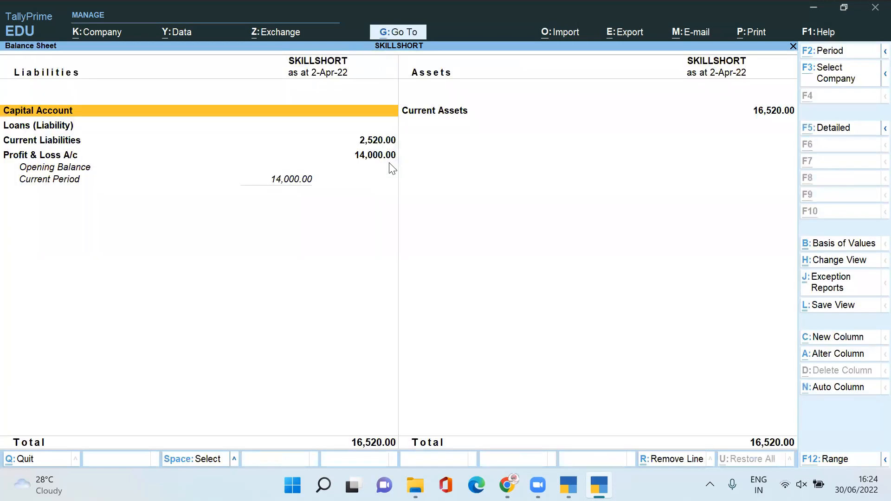
{"action": "key", "text": "alt+F1"}
{"action": "key", "text": "Down"}
{"action": "key", "text": "Down"}
{"action": "key", "text": "Down"}
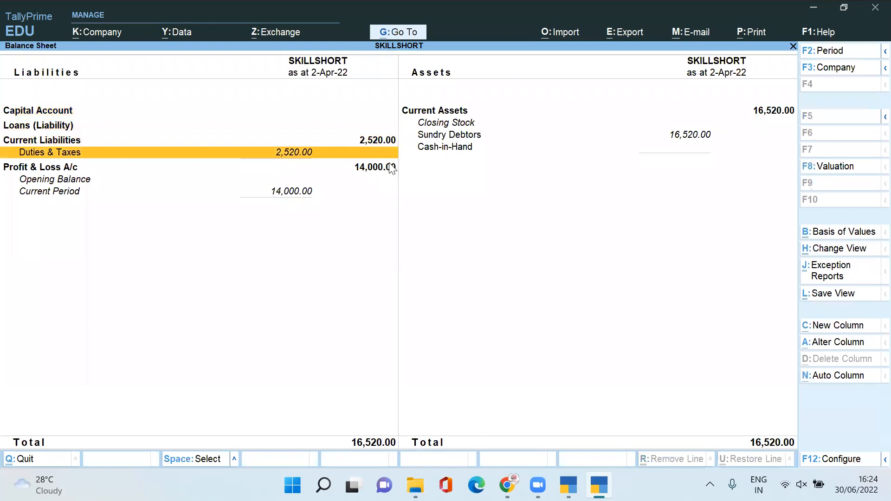
{"action": "key", "text": "Return"}
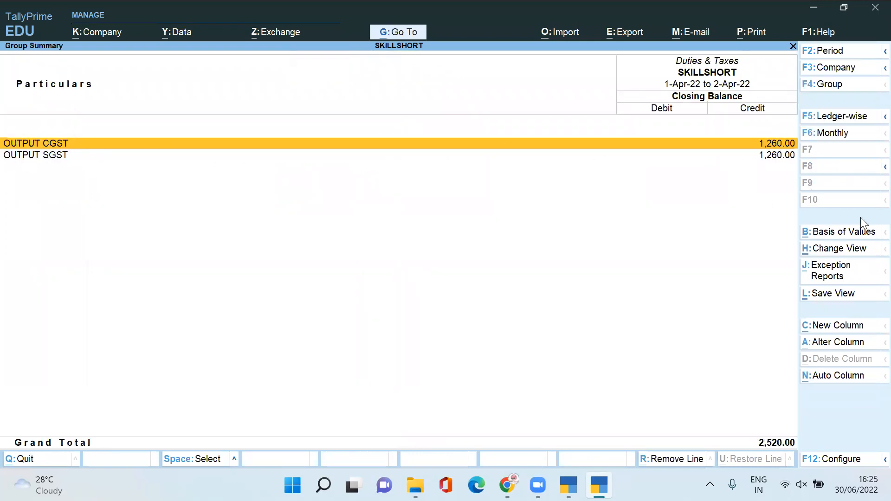
{"action": "key", "text": "Escape"}
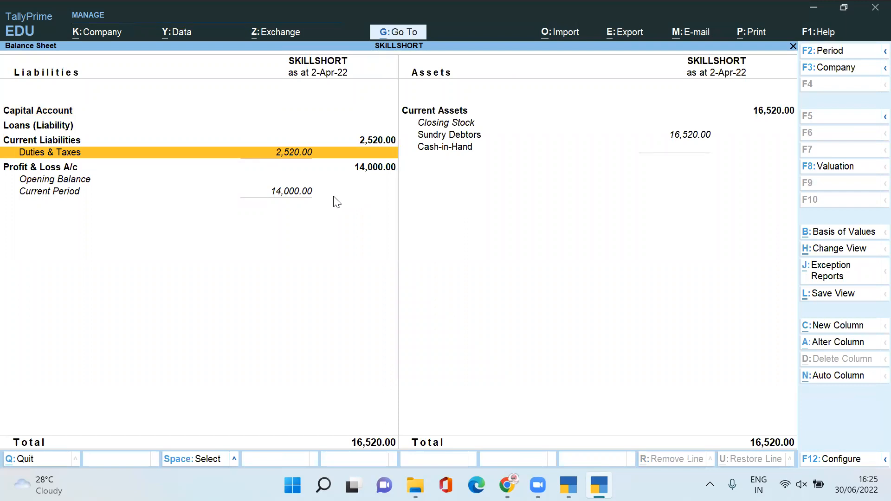
Examine the party balance in the Balance Sheet's Sundry Debtors group, then exit to the Gateway of Tally.
{"action": "key", "text": "Right"}
{"action": "key", "text": "Up"}
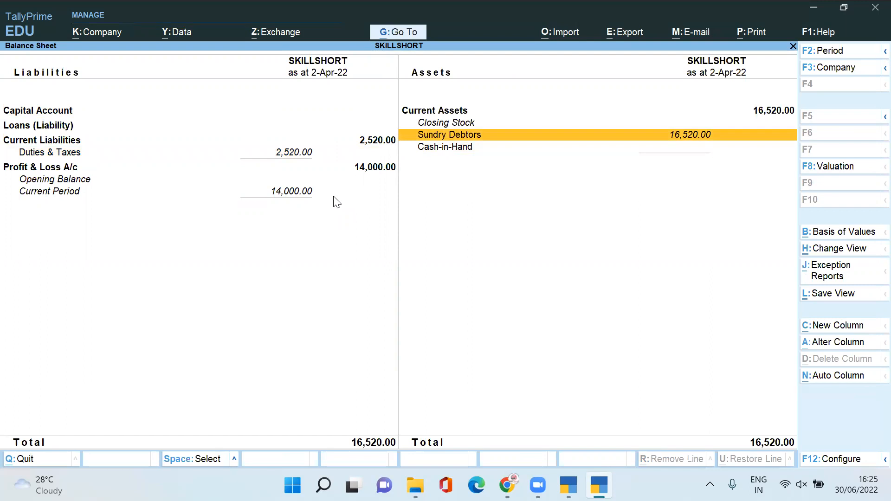
{"action": "key", "text": "Return"}
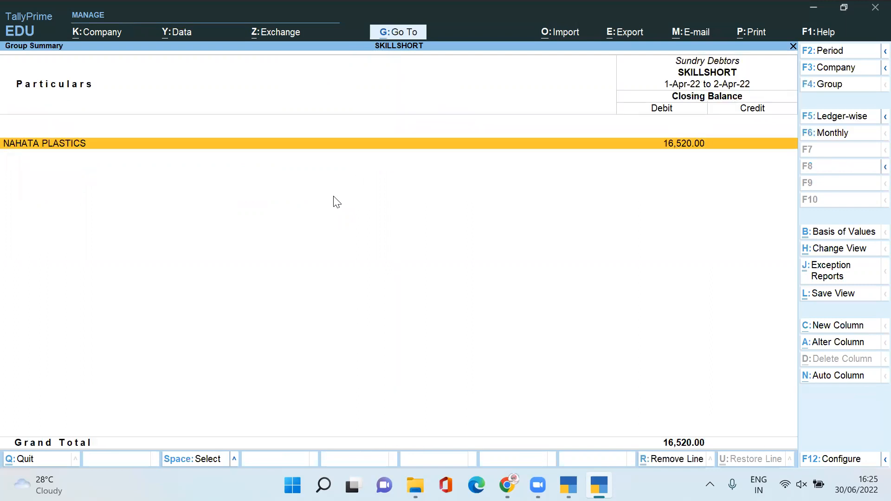
{"action": "key", "text": "Escape"}
{"action": "key", "text": "Escape"}
{"action": "key", "text": "Escape"}
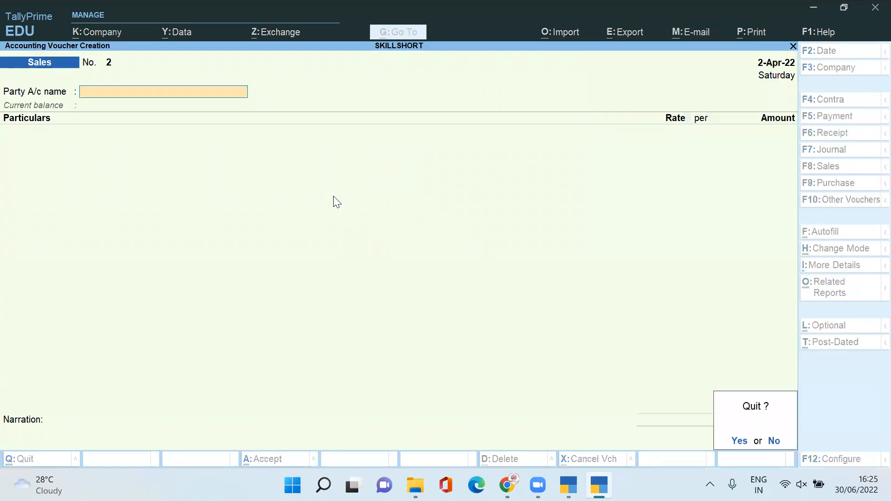
{"action": "key", "text": "Return"}
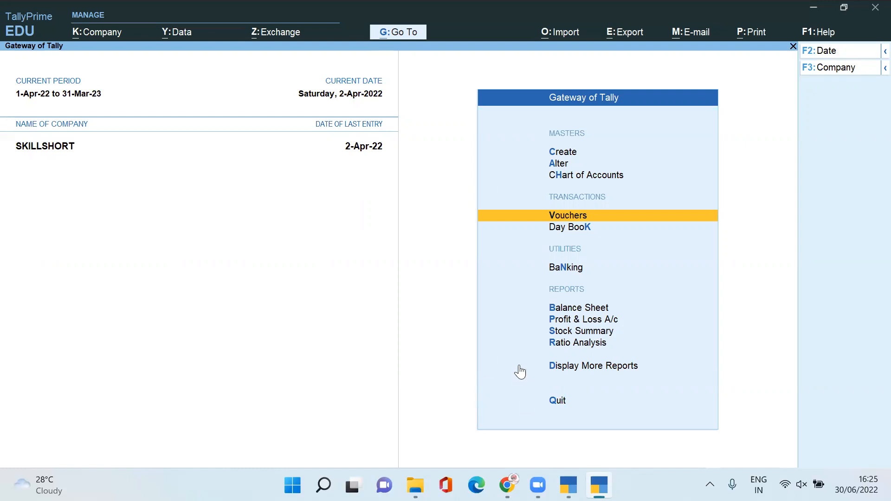
Open the GSTR-1 report and examine its voucher counts and the B2B Invoices row.
{"action": "left_click", "coordinate": [594, 376]}
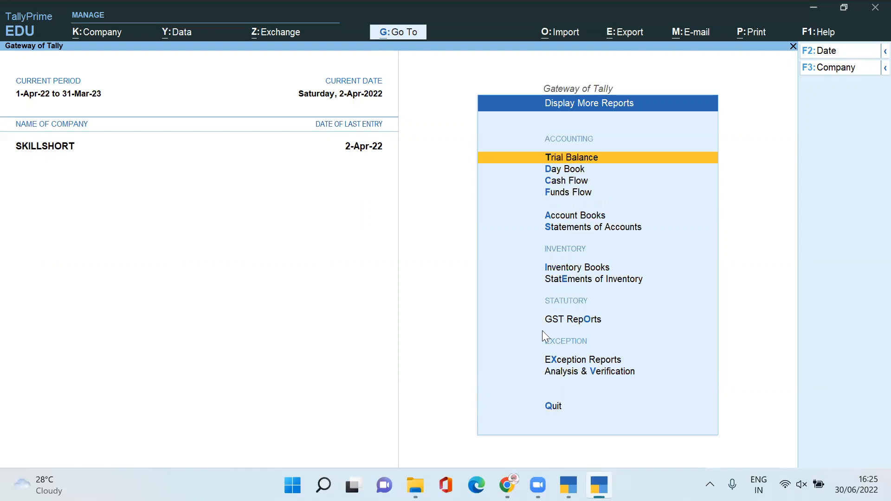
{"action": "key", "text": "o"}
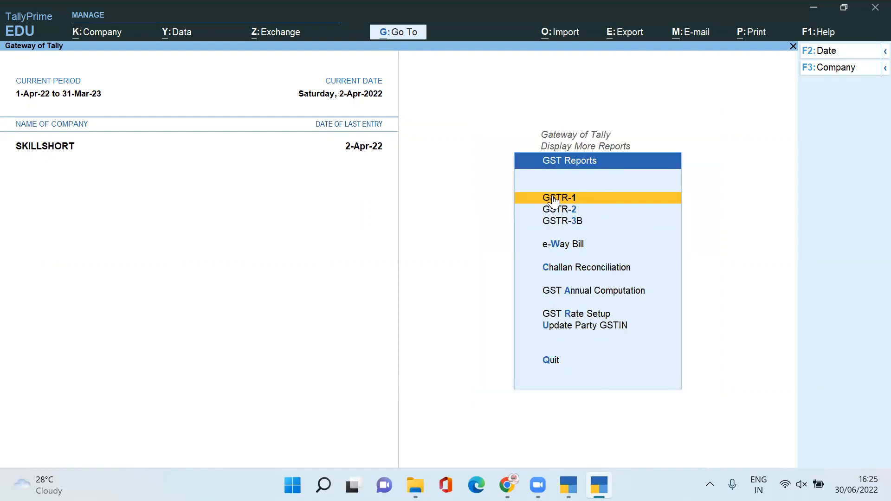
{"action": "left_click", "coordinate": [669, 197]}
{"action": "key", "text": "Down"}
{"action": "key", "text": "Down"}
{"action": "key", "text": "Down"}
{"action": "key", "text": "Down"}
{"action": "key", "text": "Down"}
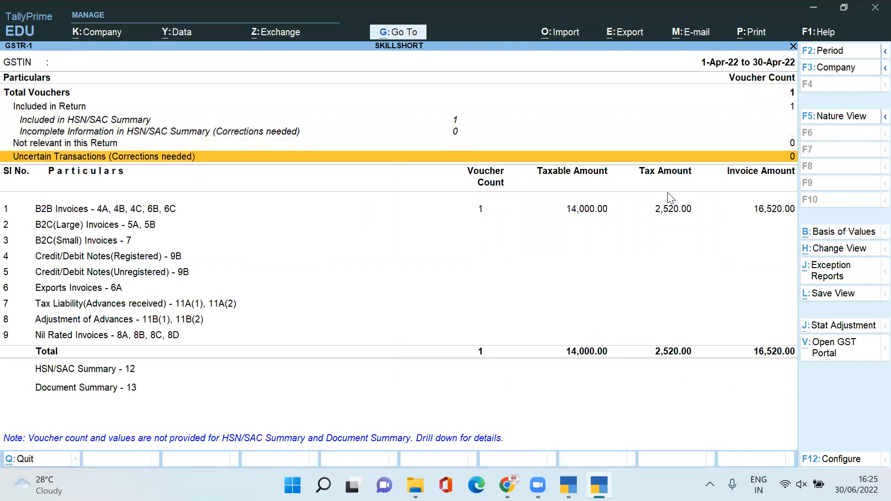
{"action": "key", "text": "Down"}
{"action": "key", "text": "Down"}
{"action": "key", "text": "Up"}
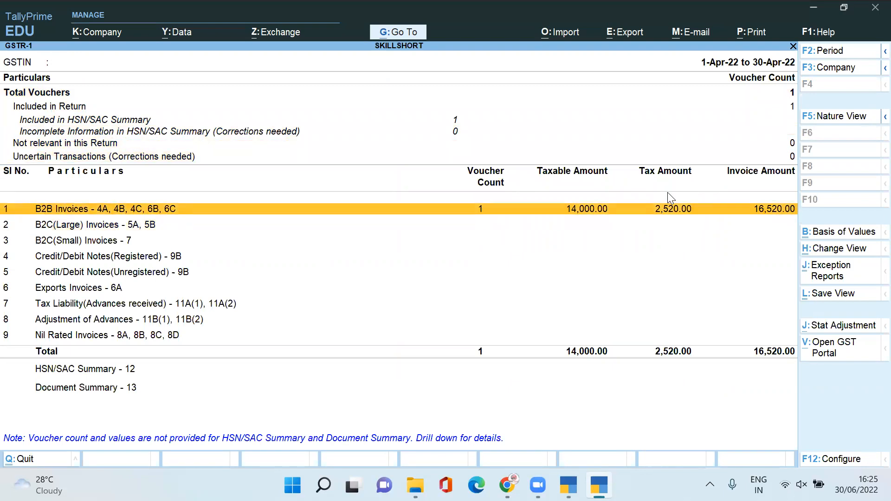
{"action": "key", "text": "Escape"}
Open the GSTR-3B report and expand table 3.1 to examine the outward taxable supplies.
{"action": "key", "text": "Down"}
{"action": "key", "text": "Down"}
{"action": "key", "text": "Return"}
{"action": "key", "text": "Down"}
{"action": "key", "text": "Down"}
{"action": "key", "text": "Down"}
{"action": "key", "text": "Down"}
{"action": "key", "text": "Down"}
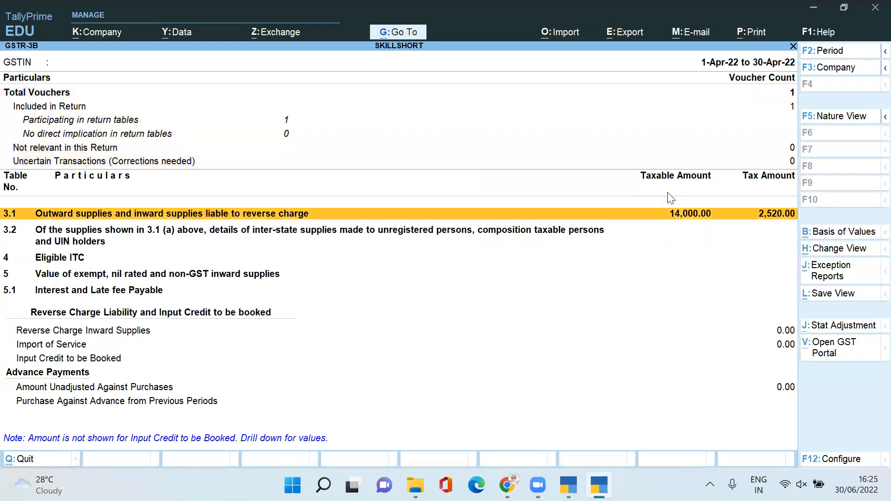
{"action": "key", "text": "Return"}
{"action": "key", "text": "Down"}
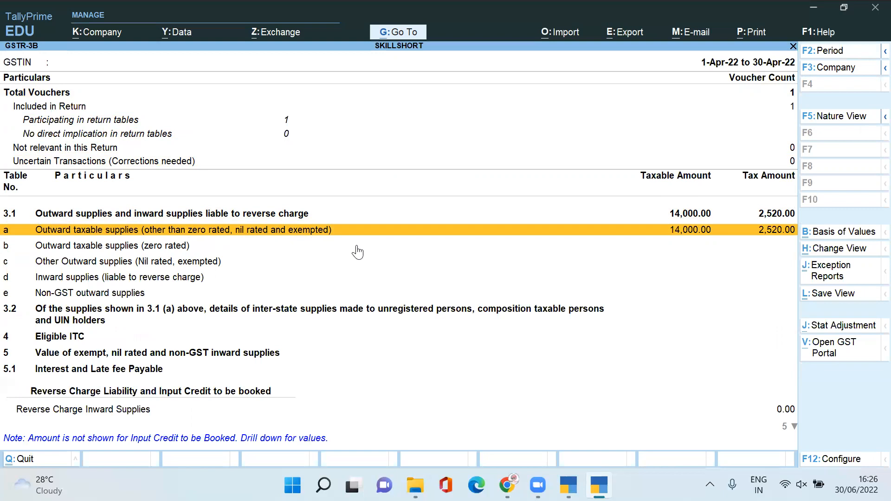
{"action": "key", "text": "Escape"}
Check the day's sales voucher in the Day Book and close the report.
{"action": "key", "text": "Escape"}
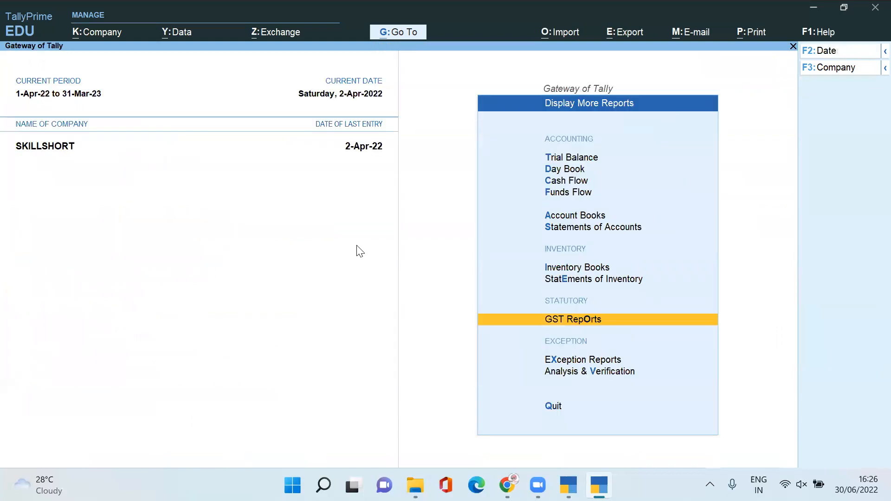
{"action": "key", "text": "d"}
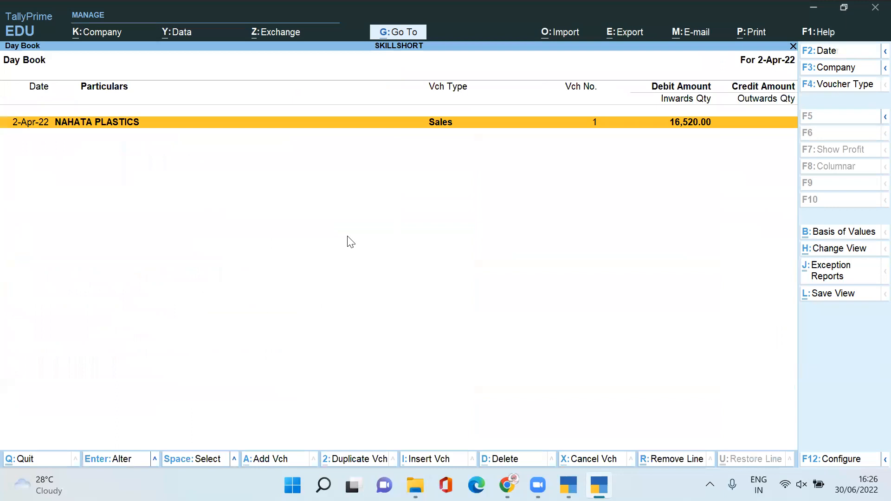
{"action": "key", "text": "Escape"}
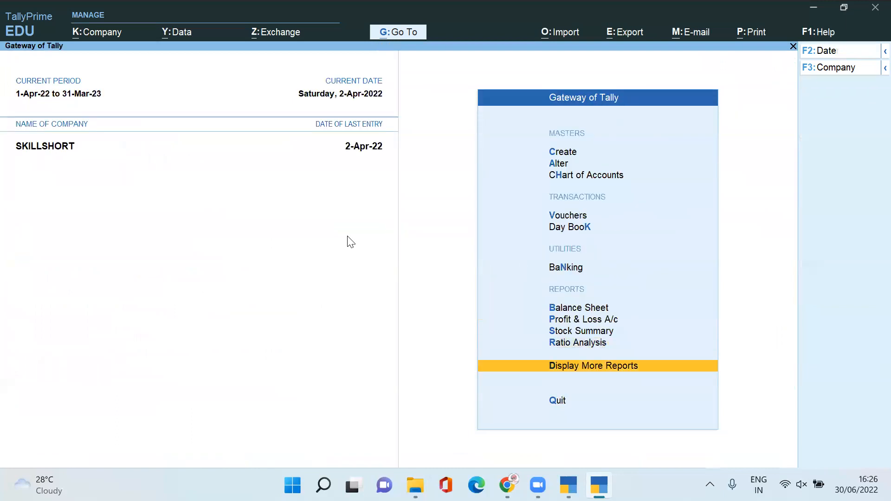
Open the Sales Register in Account Books, examine the April 2022 sales vouchers, and close the register.
{"action": "key", "text": "Return"}
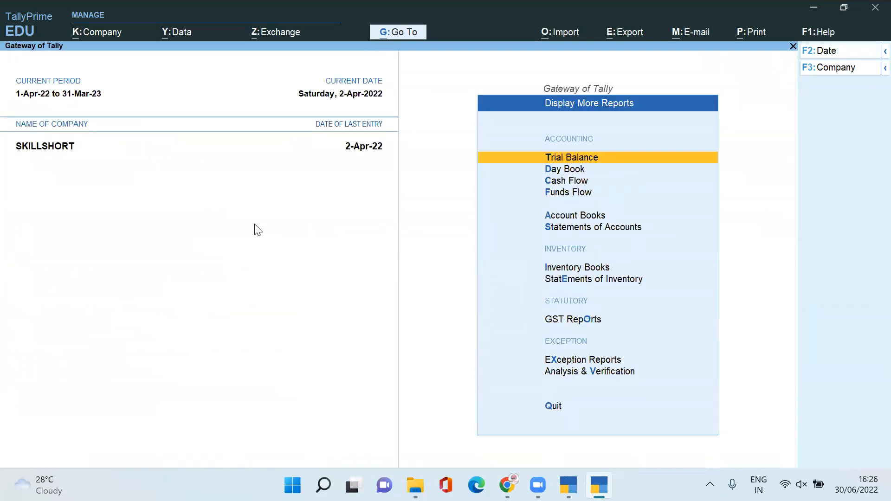
{"action": "key", "text": "Down"}
{"action": "key", "text": "Down"}
{"action": "key", "text": "Down"}
{"action": "key", "text": "Down"}
{"action": "key", "text": "Return"}
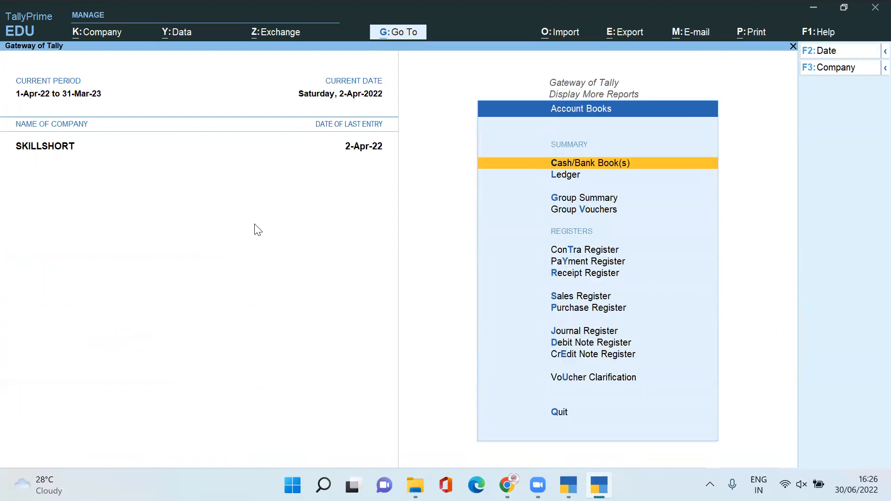
{"action": "key", "text": "Down"}
{"action": "key", "text": "Down"}
{"action": "key", "text": "Down"}
{"action": "key", "text": "Down"}
{"action": "key", "text": "Down"}
{"action": "key", "text": "Down"}
{"action": "key", "text": "Down"}
{"action": "key", "text": "Down"}
{"action": "key", "text": "Down"}
{"action": "key", "text": "Up"}
{"action": "key", "text": "Up"}
{"action": "key", "text": "Return"}
{"action": "key", "text": "Return"}
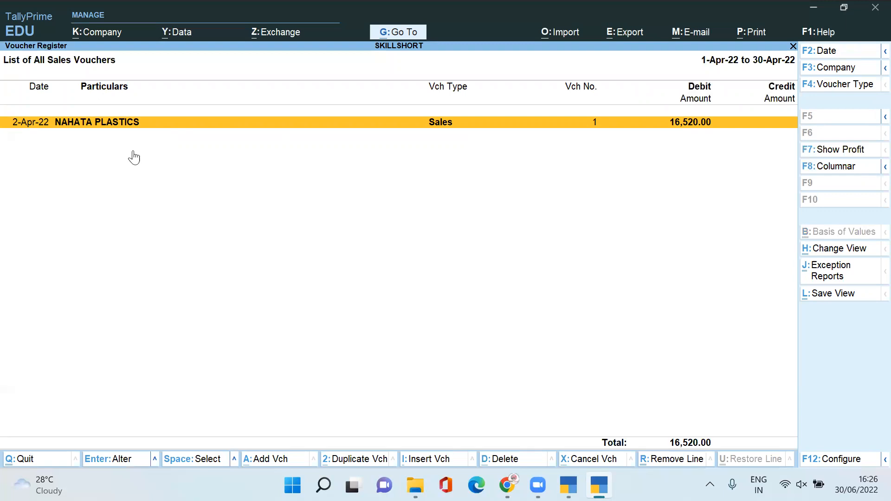
{"action": "key", "text": "Escape"}
{"action": "key", "text": "Escape"}
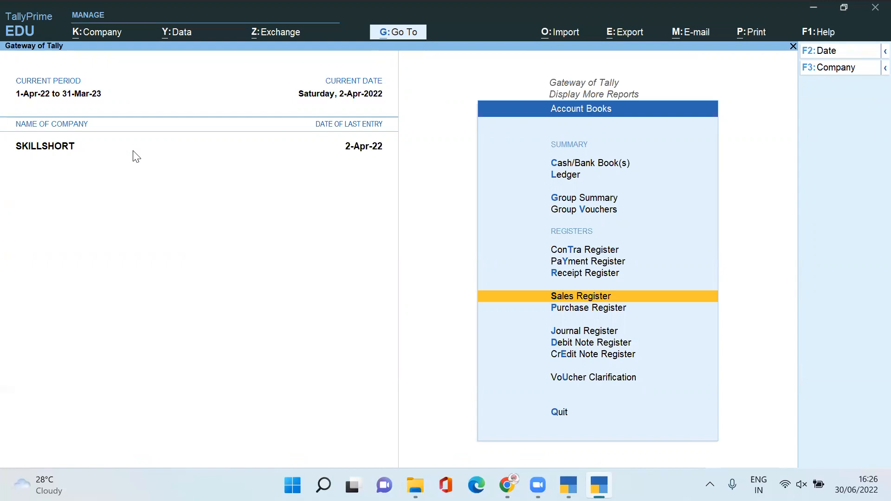
Set Maintain Inventory to No in SKILLSHORT's company features and accept the change.
{"action": "key", "text": "F11"}
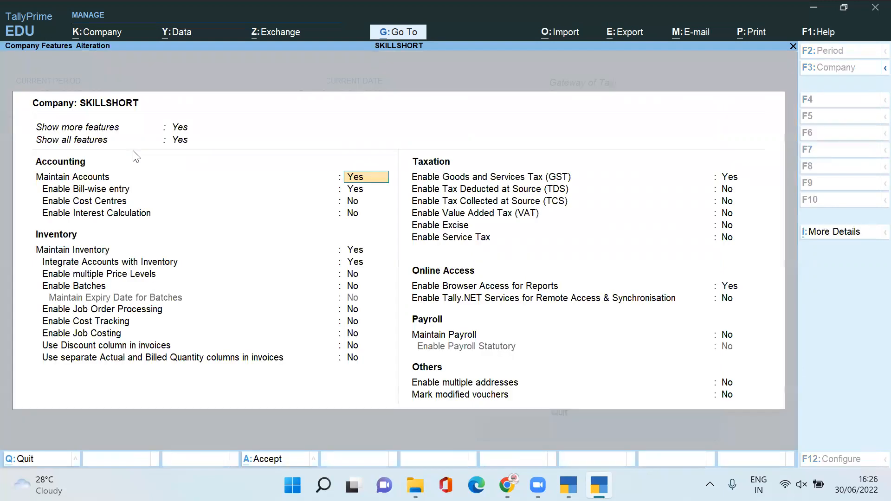
{"action": "key", "text": "Down"}
{"action": "key", "text": "Down"}
{"action": "key", "text": "Down"}
{"action": "key", "text": "Down"}
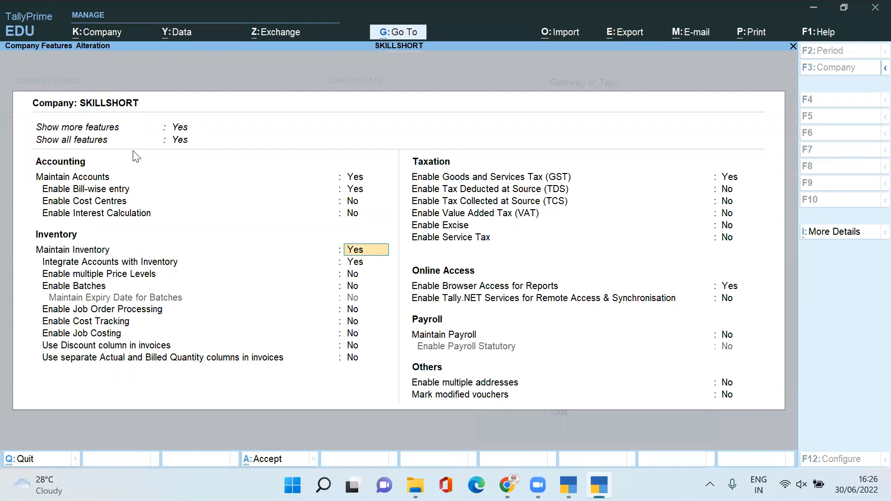
{"action": "type", "text": "NO"}
{"action": "key", "text": "Return"}
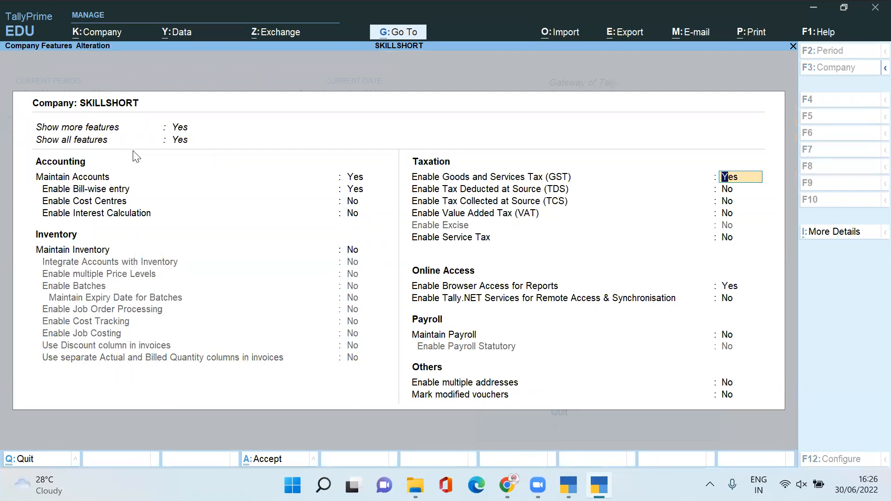
{"action": "key", "text": "ctrl"}
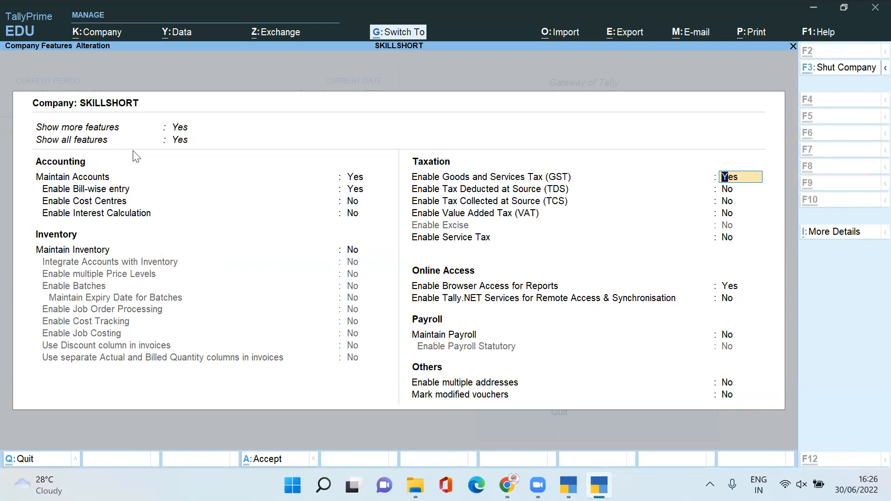
{"action": "key", "text": "ctrl+a"}
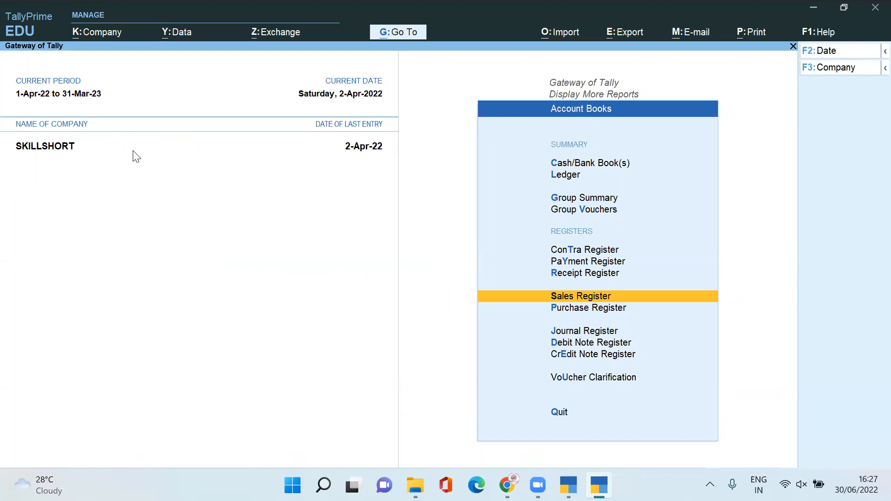
Check which voucher modes are offered for a new sales voucher, then leave the voucher without entering anything.
{"action": "key", "text": "Escape"}
{"action": "key", "text": "Escape"}
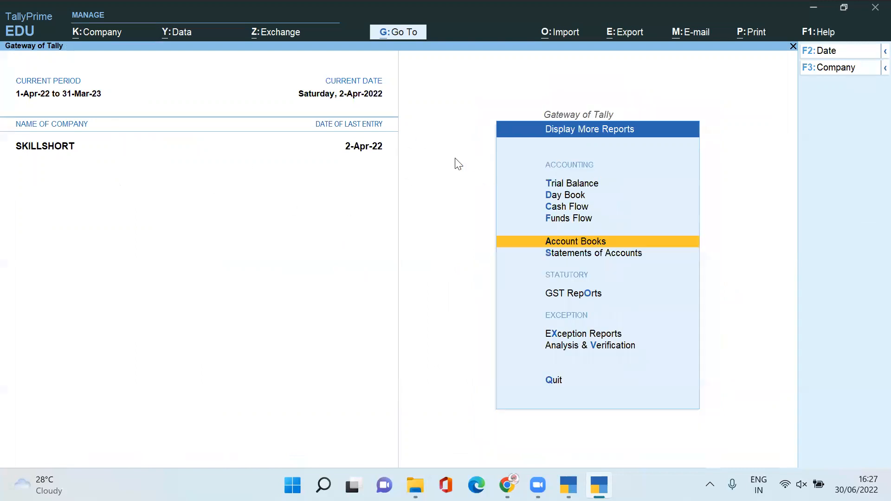
{"action": "left_click", "coordinate": [620, 221]}
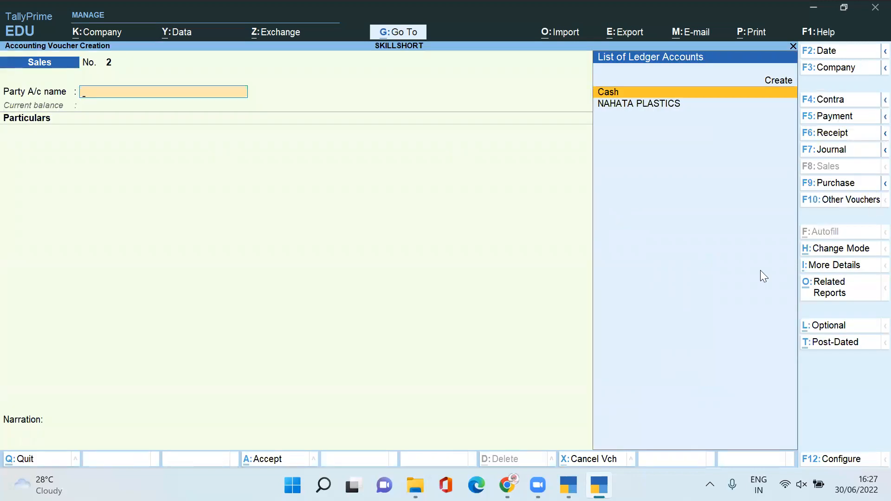
{"action": "left_click", "coordinate": [841, 249]}
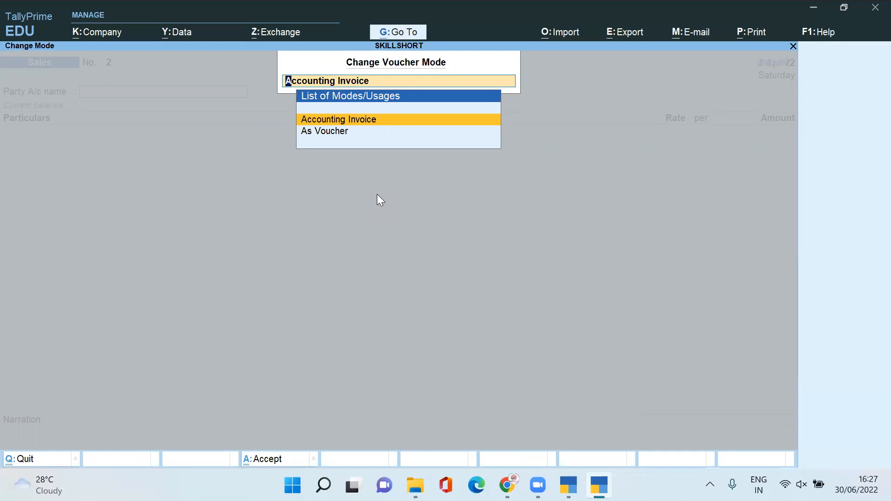
{"action": "key", "text": "Return"}
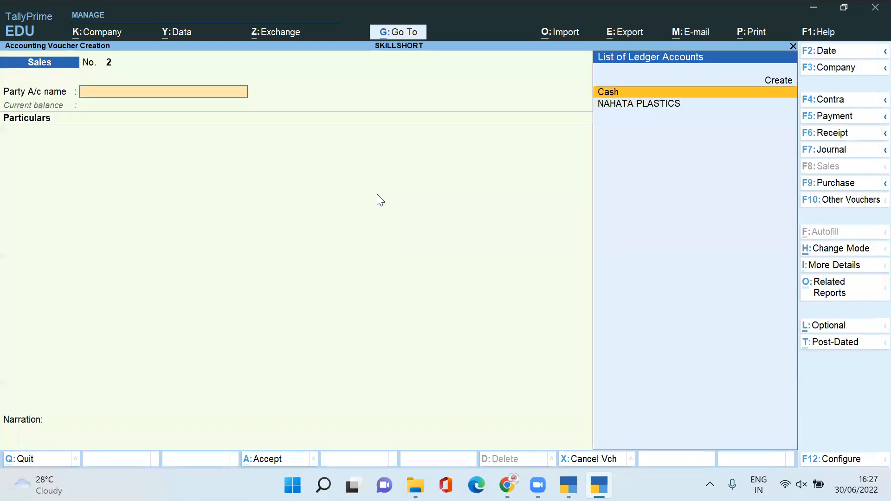
{"action": "key", "text": "Escape"}
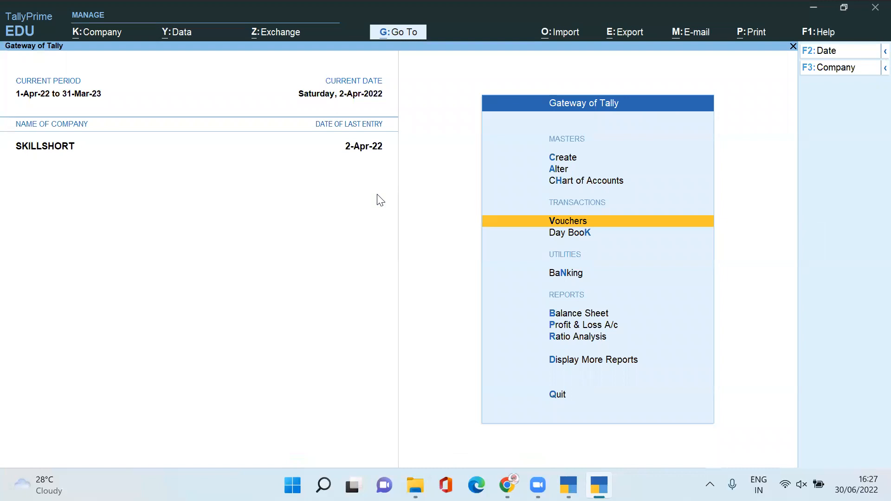
Open the NAHATA PLASTICS sales voucher from the Day Book and bring up its print settings.
{"action": "key", "text": "k"}
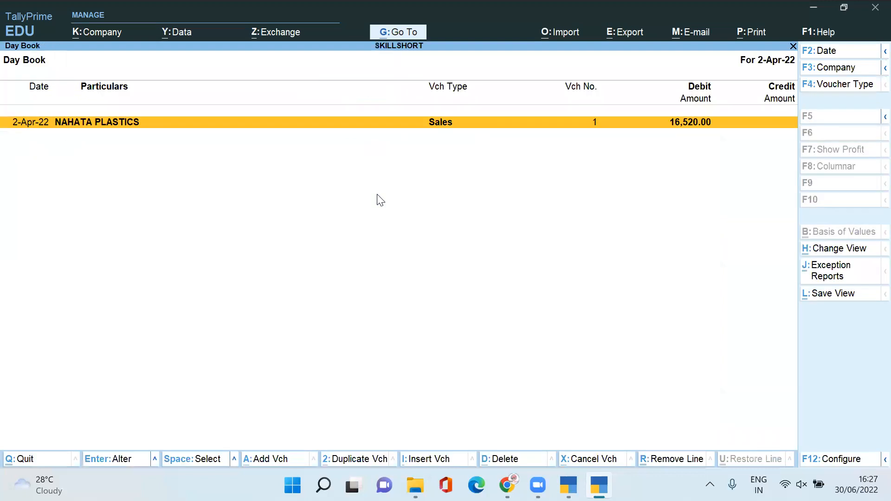
{"action": "key", "text": "Return"}
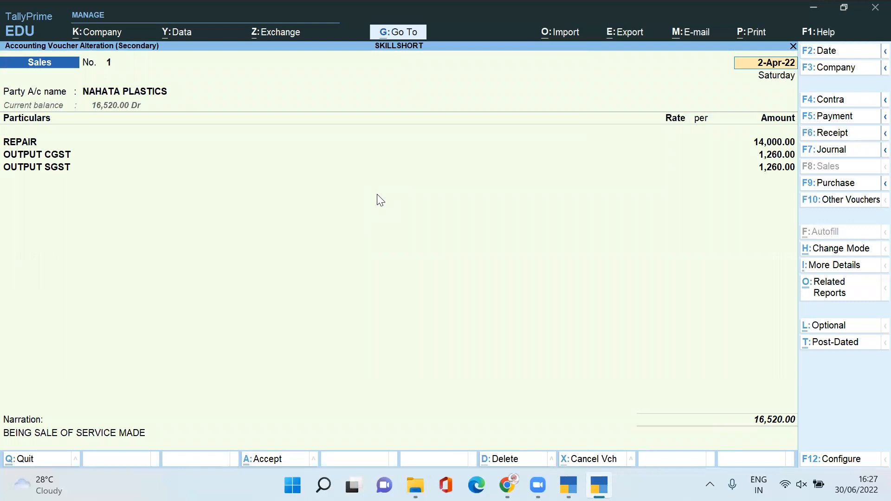
{"action": "key", "text": "alt+p"}
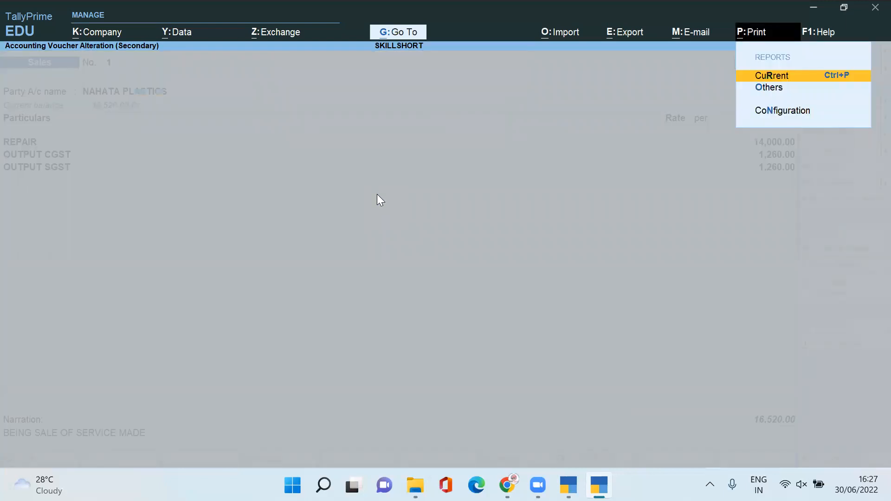
{"action": "key", "text": "Return"}
Preview the voucher's tax invoice, examine its layout enlarged, and return to the print settings.
{"action": "left_click", "coordinate": [412, 311]}
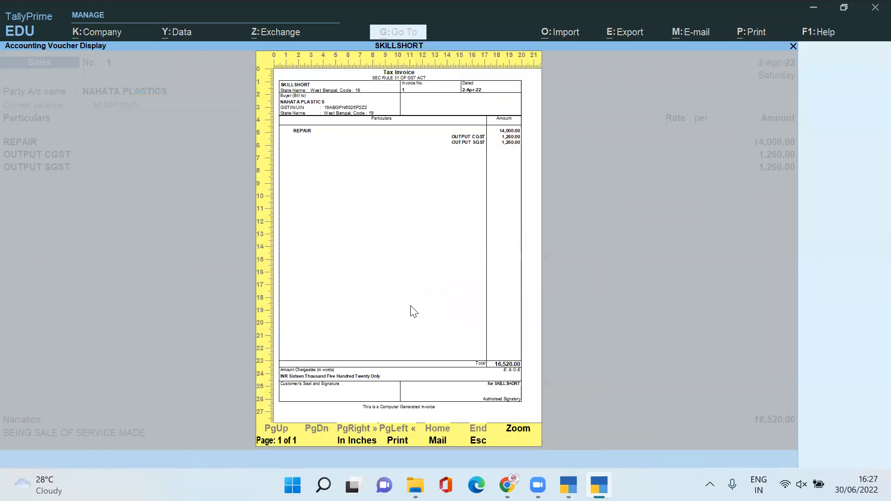
{"action": "left_click", "coordinate": [413, 311]}
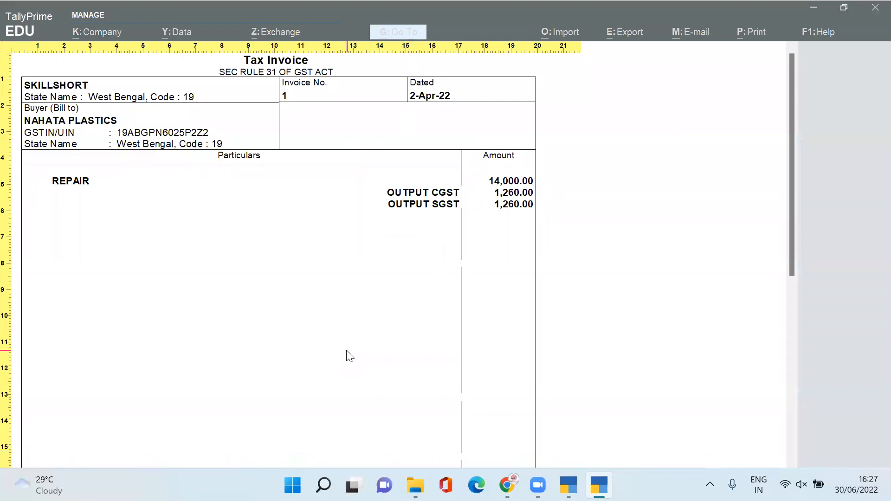
{"action": "left_click_drag", "start_coordinate": [795, 117], "coordinate": [762, 61]}
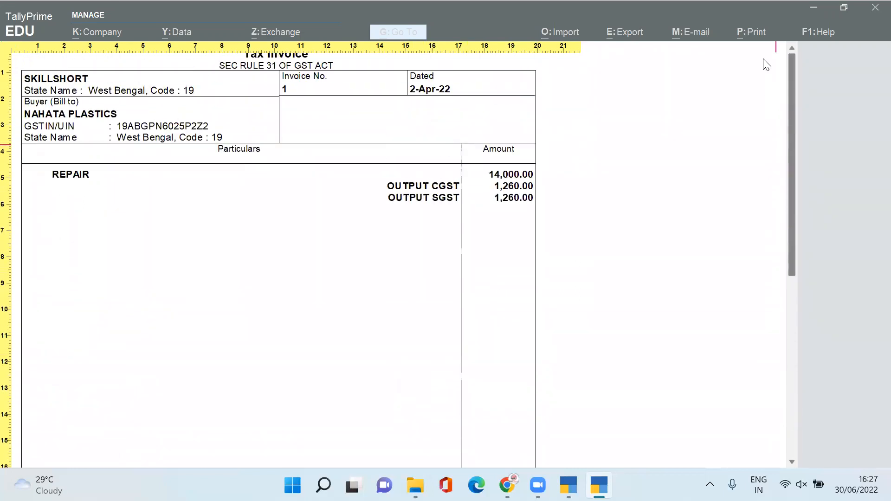
{"action": "left_click", "coordinate": [374, 259]}
{"action": "key", "text": "Escape"}
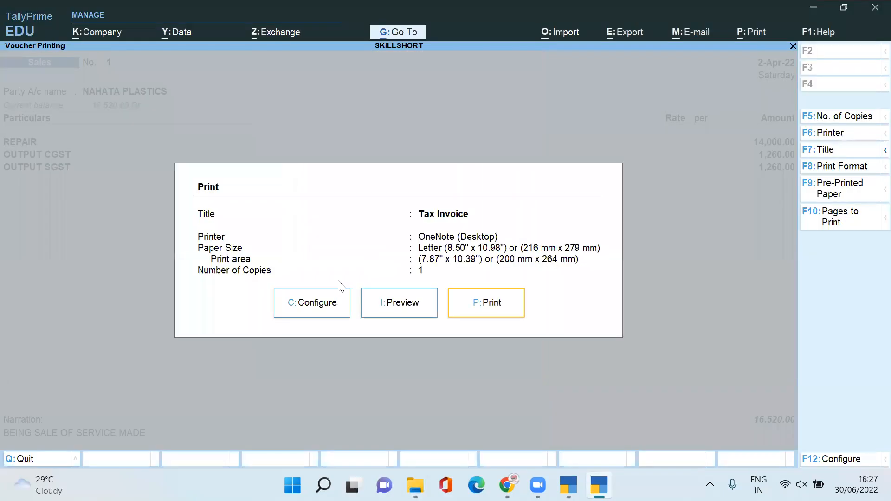
Set Show GST Rate (in %), Show HSN/SAC and Show GST Analysis to Yes in the invoice's print configuration.
{"action": "left_click", "coordinate": [322, 300]}
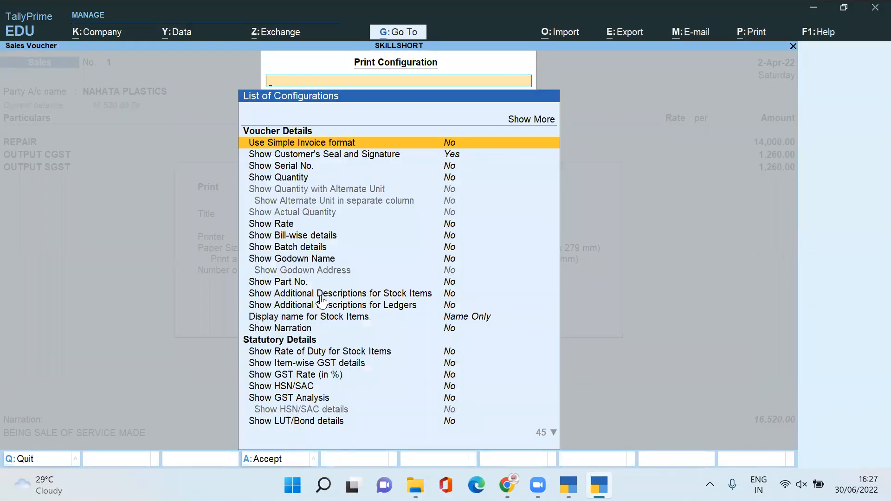
{"action": "key", "text": "Down"}
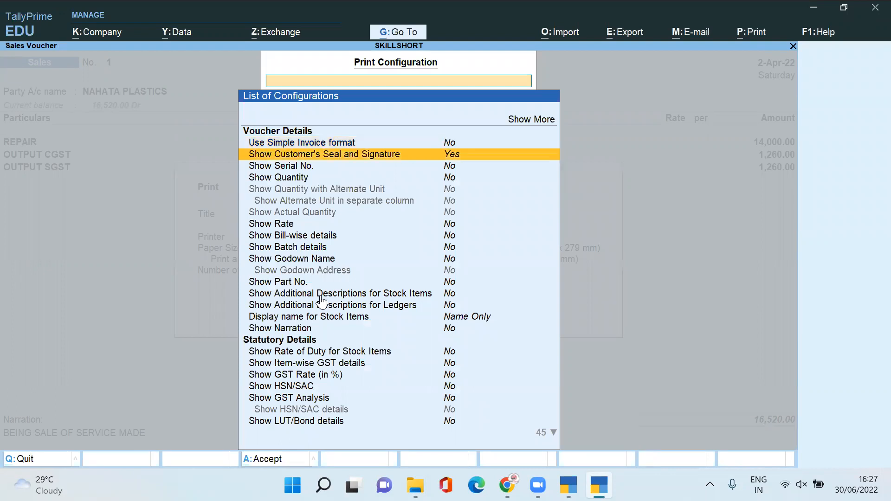
{"action": "key", "text": "Down"}
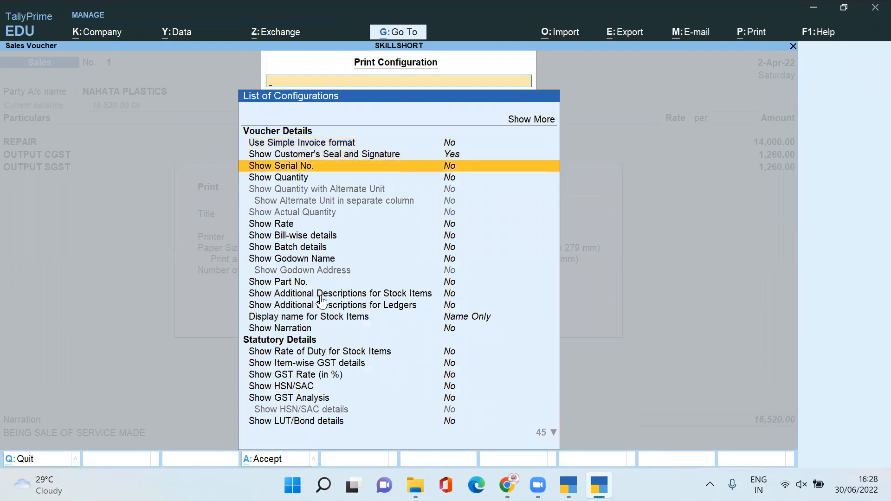
{"action": "key", "text": "Down"}
{"action": "key", "text": "Down"}
{"action": "key", "text": "Down"}
{"action": "key", "text": "Down"}
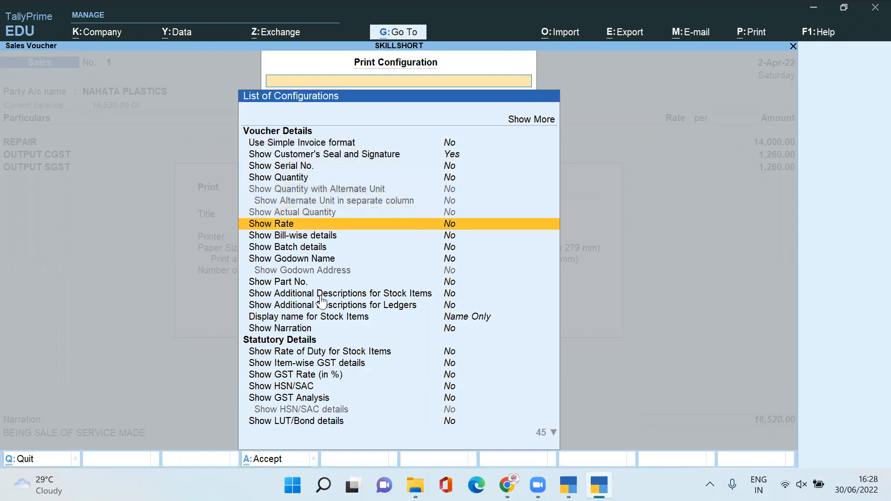
{"action": "key", "text": "Down"}
{"action": "key", "text": "Down"}
{"action": "key", "text": "Down"}
{"action": "key", "text": "Down"}
{"action": "key", "text": "Down"}
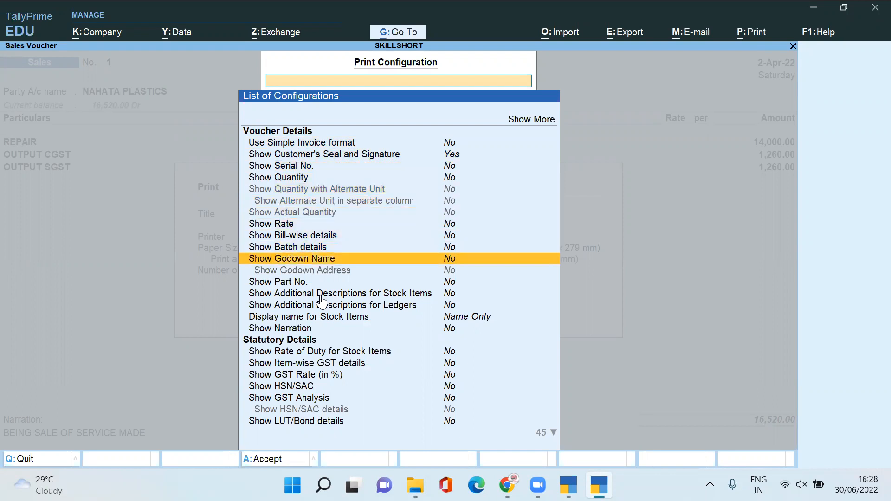
{"action": "key", "text": "Down"}
{"action": "key", "text": "Down"}
{"action": "key", "text": "Down"}
{"action": "key", "text": "Down"}
{"action": "key", "text": "Down"}
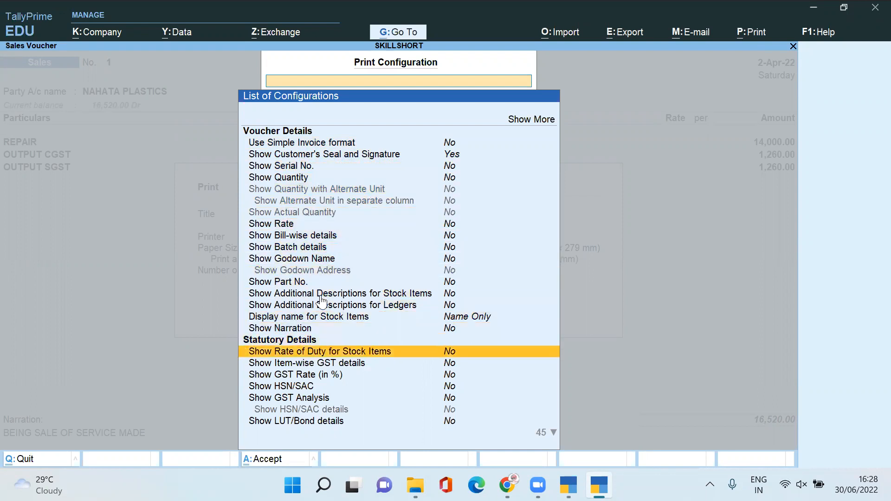
{"action": "key", "text": "Down"}
{"action": "key", "text": "Down"}
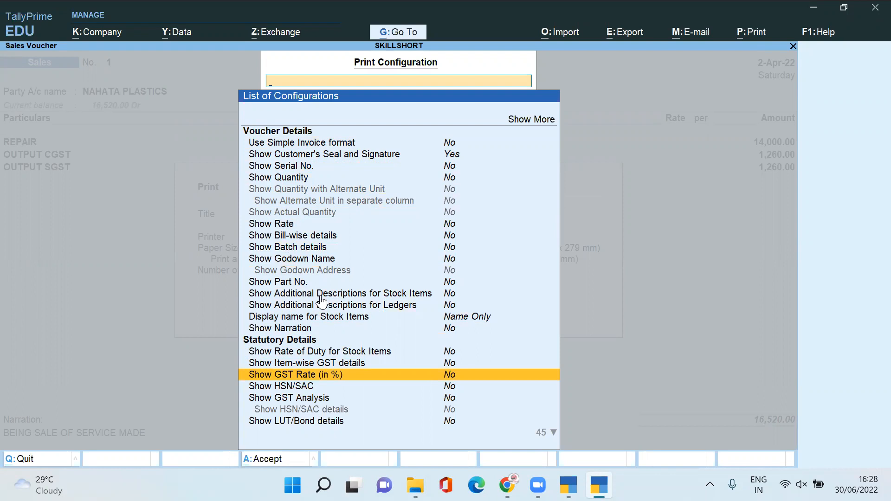
{"action": "key", "text": "Return"}
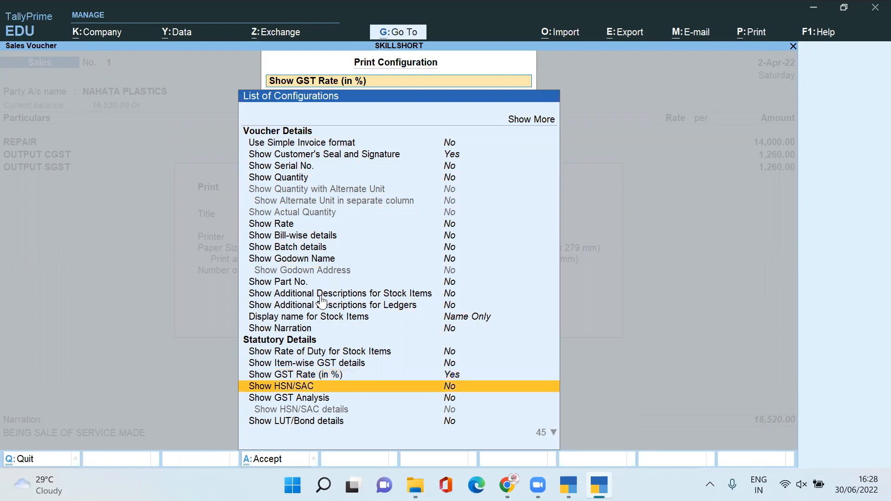
{"action": "key", "text": "Return"}
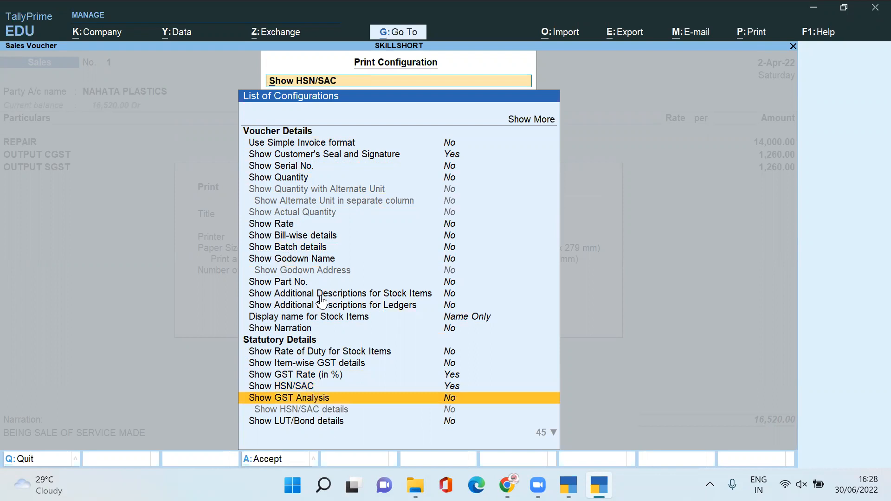
{"action": "key", "text": "Return"}
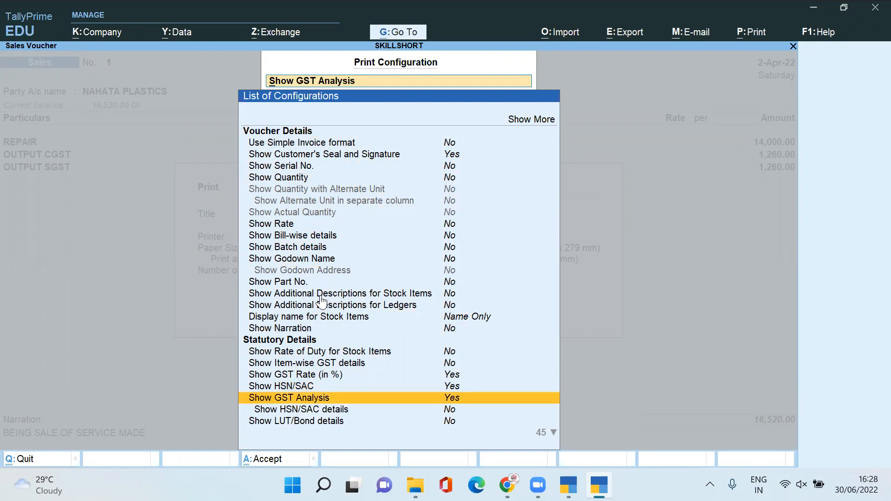
Examine the statutory, header and company options offered in the invoice's print configuration.
{"action": "key", "text": "Down"}
{"action": "key", "text": "Down"}
{"action": "key", "text": "Down"}
{"action": "key", "text": "Down"}
{"action": "key", "text": "Down"}
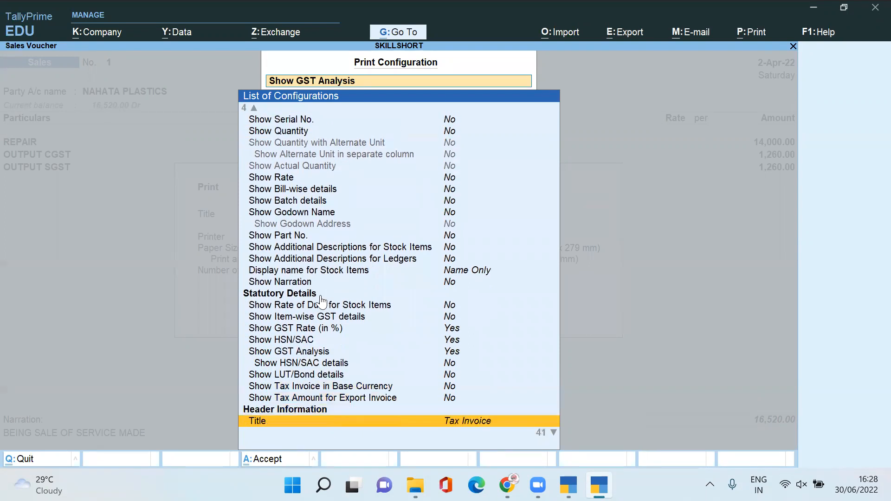
{"action": "key", "text": "Down"}
{"action": "key", "text": "Down"}
{"action": "key", "text": "Down"}
{"action": "key", "text": "Down"}
{"action": "key", "text": "Down"}
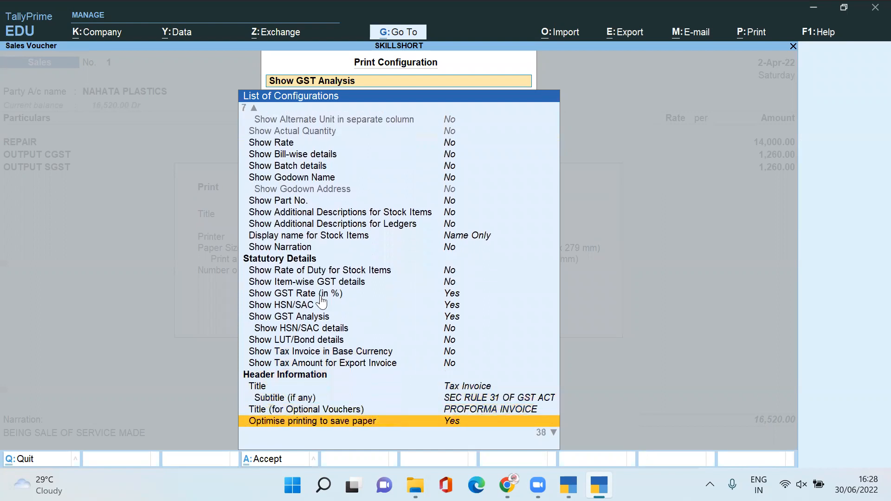
{"action": "key", "text": "Down"}
{"action": "key", "text": "Down"}
{"action": "key", "text": "Down"}
{"action": "key", "text": "Up"}
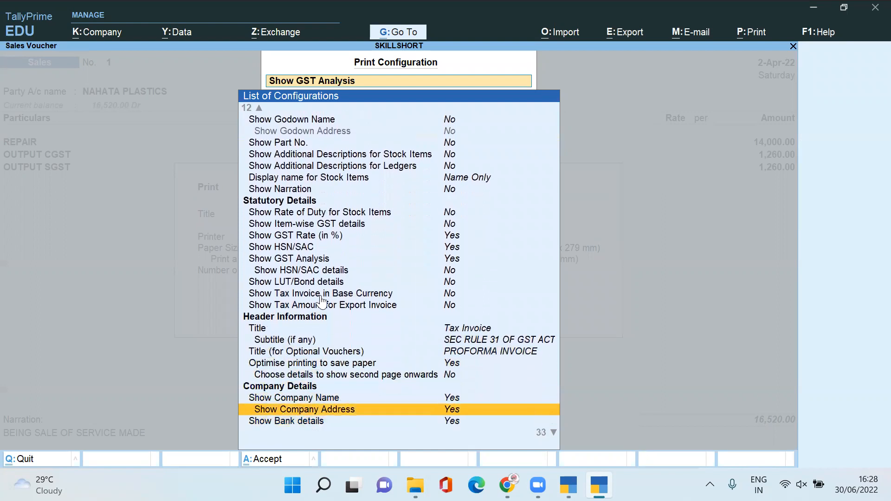
Open the Title and Subtitle settings of the tax invoice and accept them without changes.
{"action": "key", "text": "Up"}
{"action": "key", "text": "Up"}
{"action": "key", "text": "Up"}
{"action": "key", "text": "Up"}
{"action": "key", "text": "Up"}
{"action": "key", "text": "Up"}
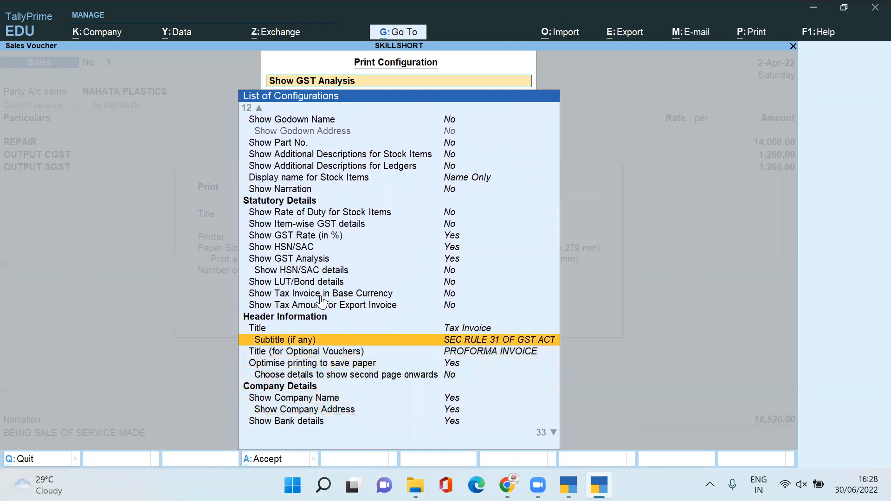
{"action": "key", "text": "Return"}
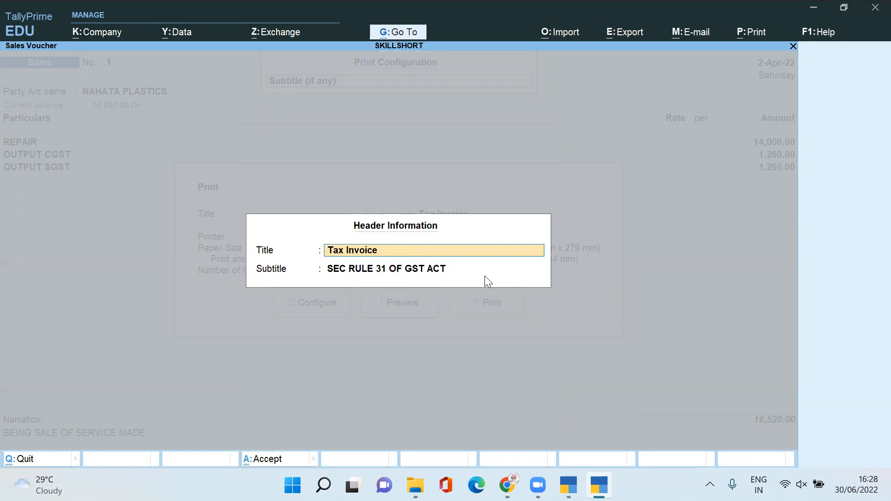
{"action": "key", "text": "ctrl+a"}
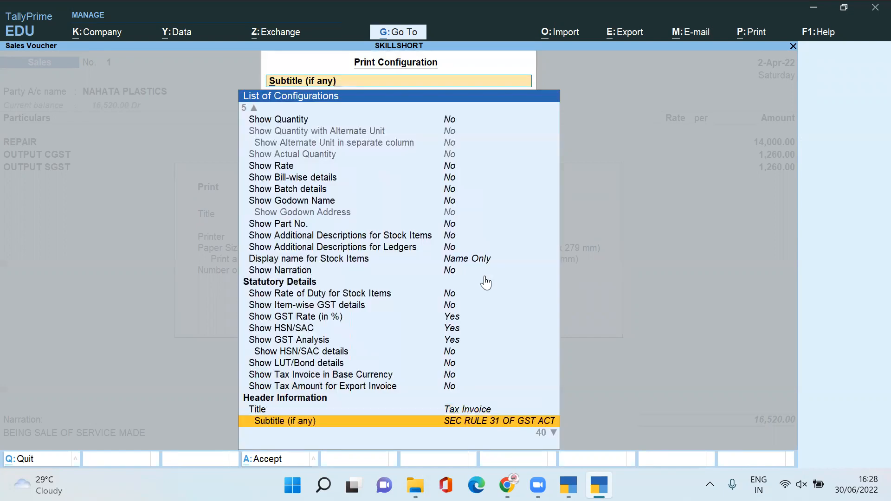
Check which banks can be chosen as Bank Name under Company Details, then leave the selection without changing it.
{"action": "key", "text": "Down"}
{"action": "key", "text": "Down"}
{"action": "key", "text": "Down"}
{"action": "key", "text": "Down"}
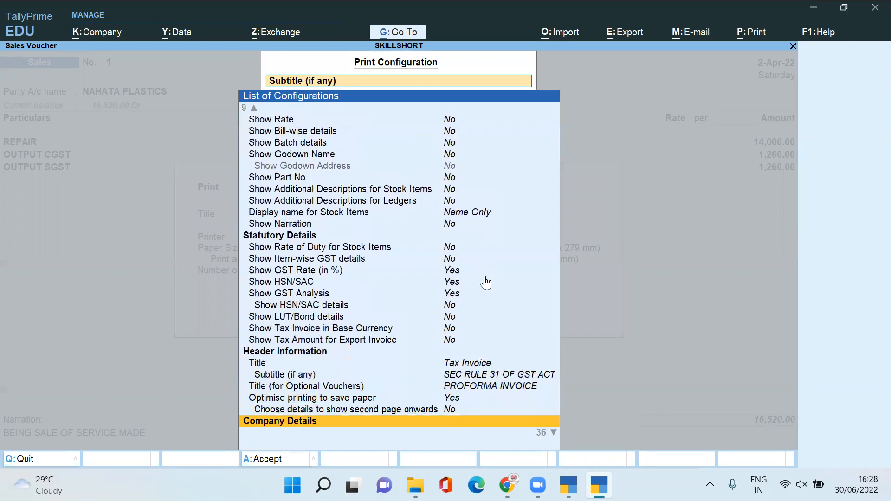
{"action": "key", "text": "Down"}
{"action": "key", "text": "Down"}
{"action": "key", "text": "Down"}
{"action": "key", "text": "Down"}
{"action": "key", "text": "Down"}
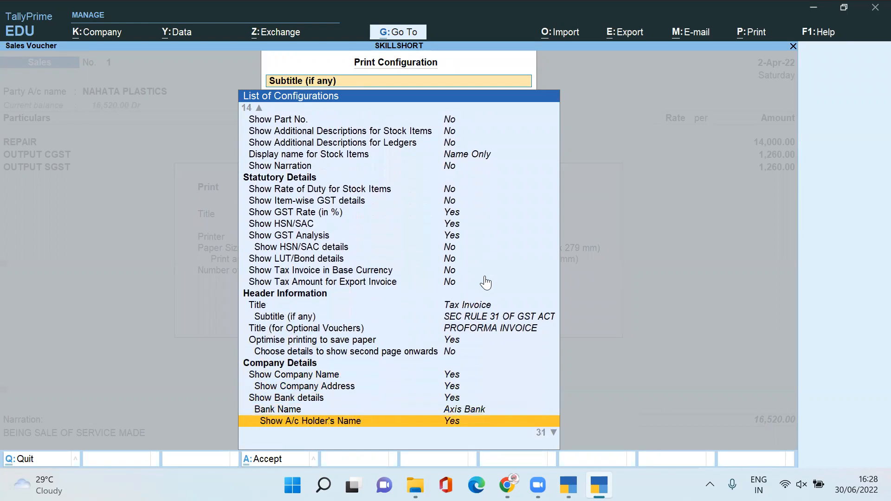
{"action": "key", "text": "Up"}
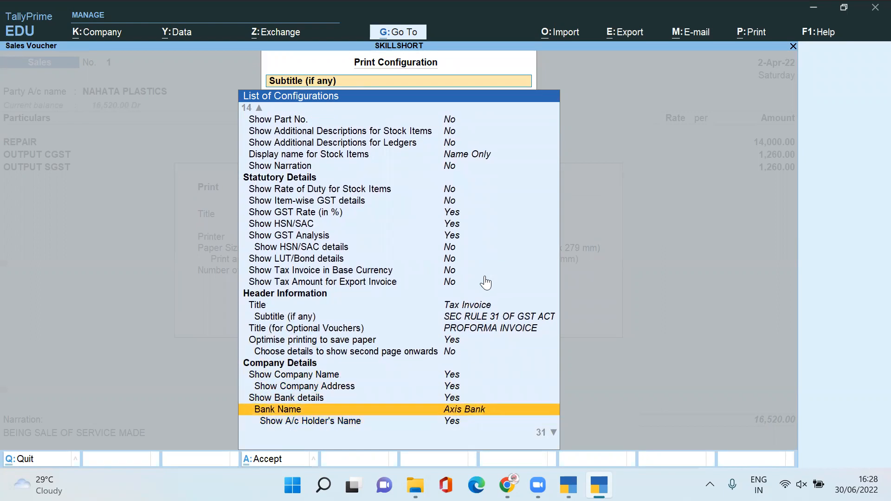
{"action": "key", "text": "Return"}
{"action": "key", "text": "BackSpace"}
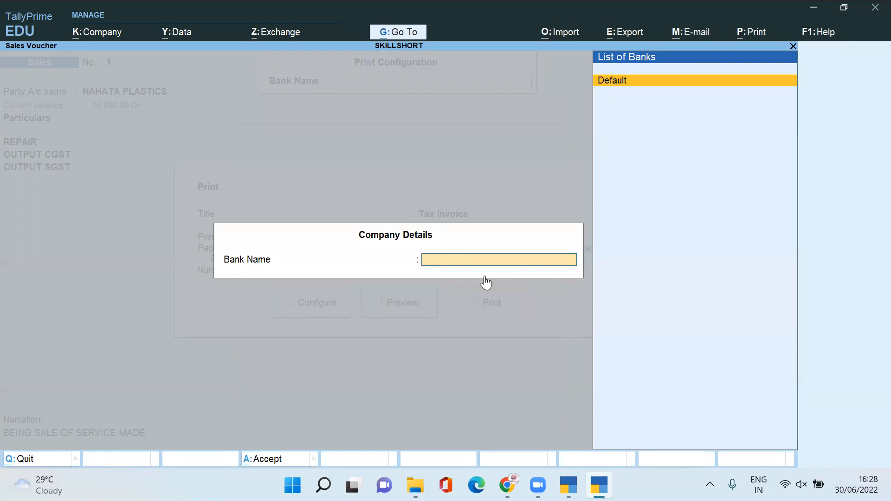
{"action": "key", "text": "Escape"}
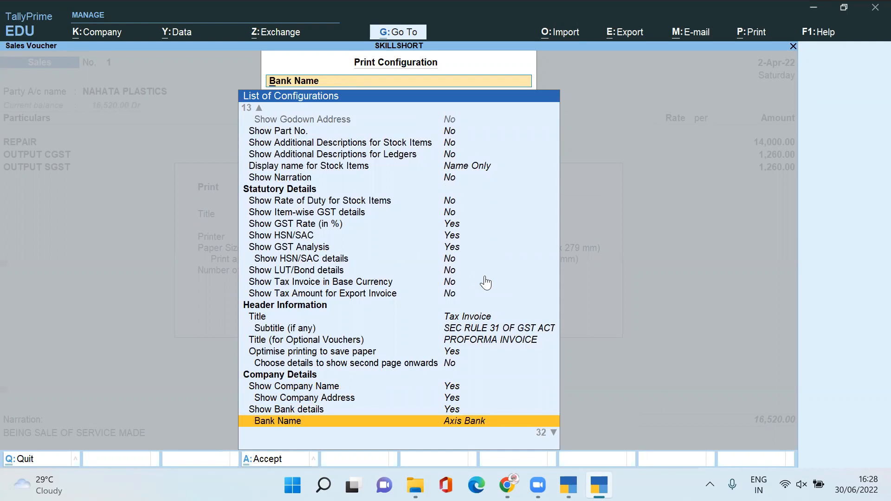
Review the remaining Company Details and Party Details options, then return to the voucher's print settings.
{"action": "key", "text": "Down"}
{"action": "key", "text": "Down"}
{"action": "key", "text": "Down"}
{"action": "key", "text": "Down"}
{"action": "key", "text": "Down"}
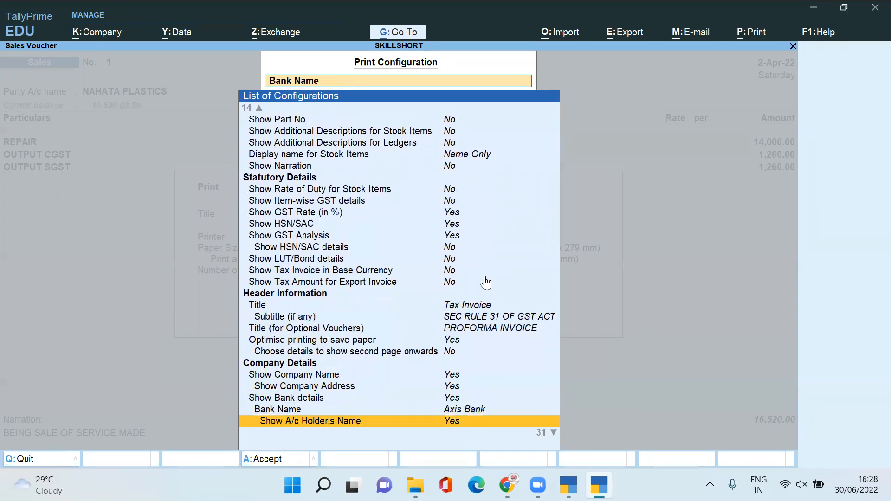
{"action": "key", "text": "Down"}
{"action": "key", "text": "Down"}
{"action": "key", "text": "Down"}
{"action": "key", "text": "Down"}
{"action": "key", "text": "Down"}
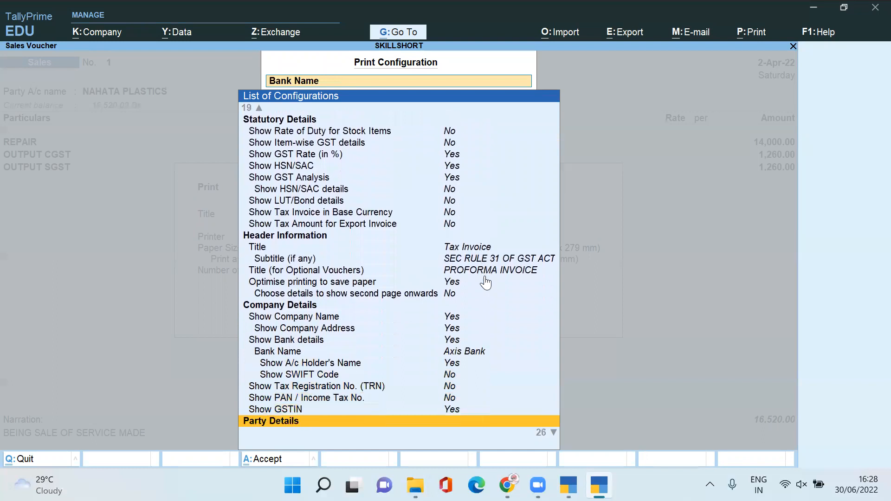
{"action": "key", "text": "Down"}
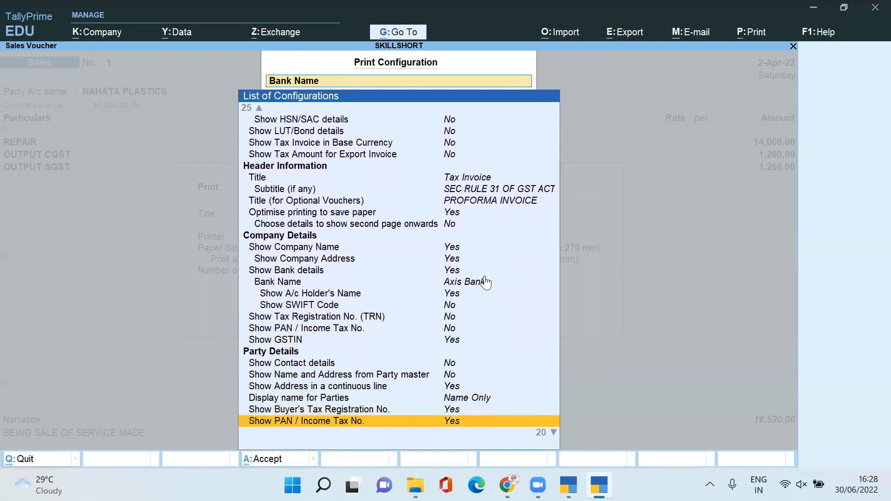
{"action": "key", "text": "Escape"}
{"action": "key", "text": "Escape"}
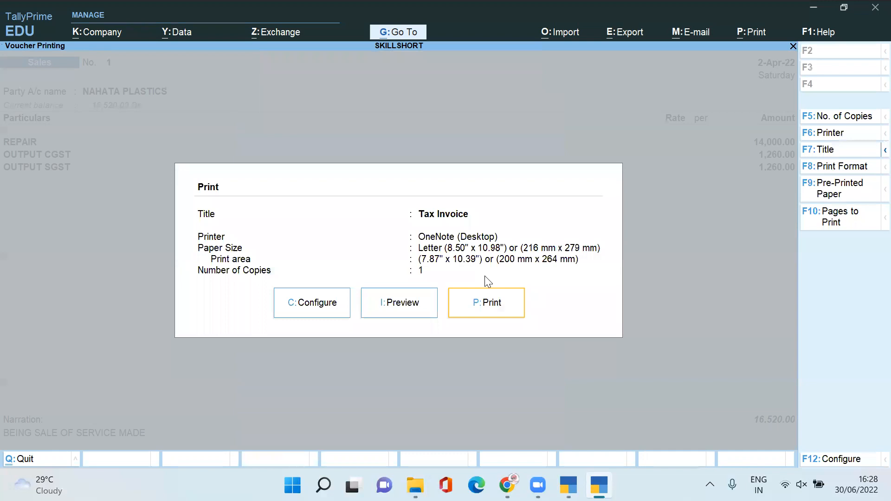
Preview the tax invoice enlarged, examine its HSN/SAC, GST rate and tax analysis sections, and return to the print settings.
{"action": "left_click", "coordinate": [409, 310]}
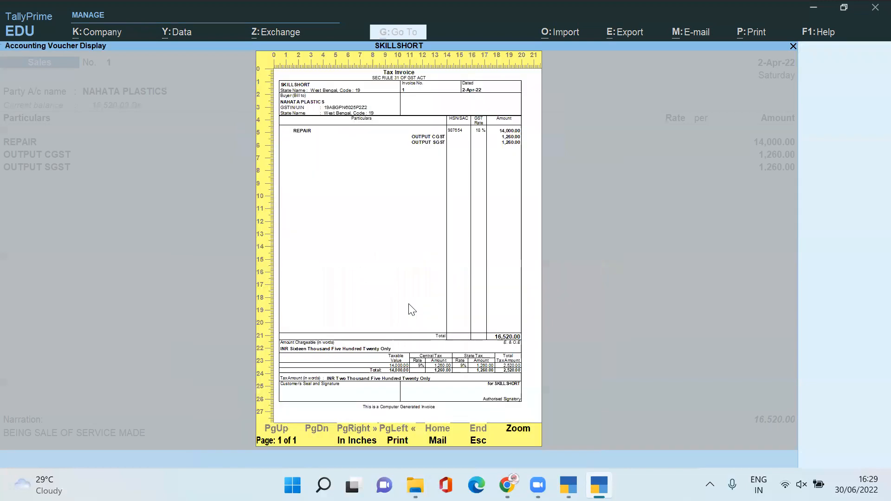
{"action": "left_click", "coordinate": [412, 310]}
{"action": "scroll", "coordinate": [411, 310], "scroll_direction": "down", "scroll_amount": 5}
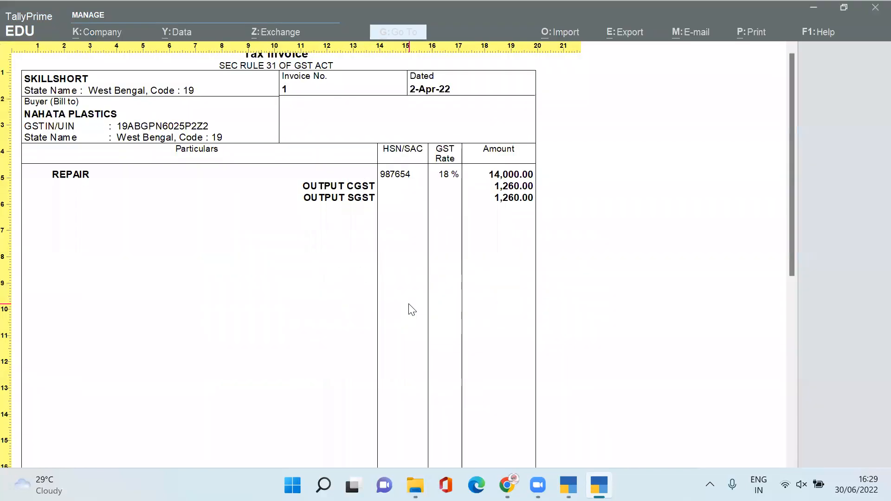
{"action": "scroll", "coordinate": [412, 310], "scroll_direction": "down", "scroll_amount": 3}
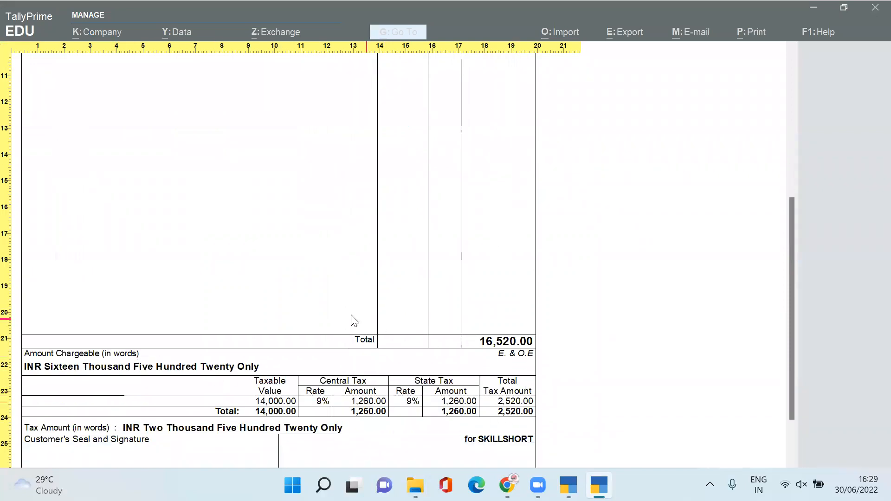
{"action": "scroll", "coordinate": [369, 440], "scroll_direction": "down", "scroll_amount": 1}
{"action": "scroll", "coordinate": [371, 444], "scroll_direction": "down", "scroll_amount": 2}
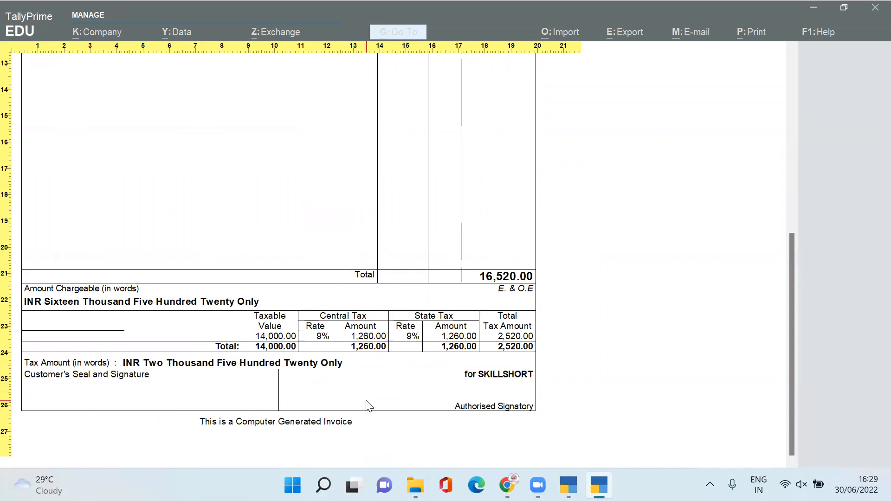
{"action": "scroll", "coordinate": [368, 406], "scroll_direction": "up", "scroll_amount": 8}
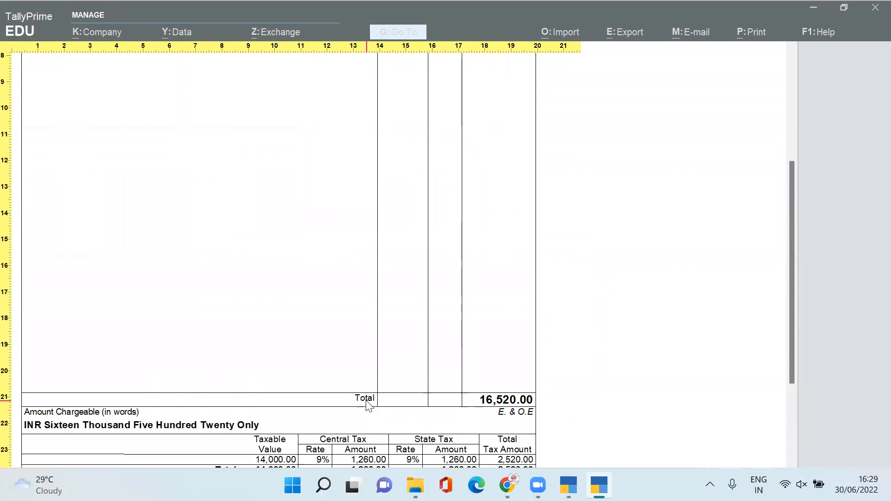
{"action": "scroll", "coordinate": [368, 406], "scroll_direction": "up", "scroll_amount": 3}
{"action": "key", "text": "Escape"}
{"action": "key", "text": "Escape"}
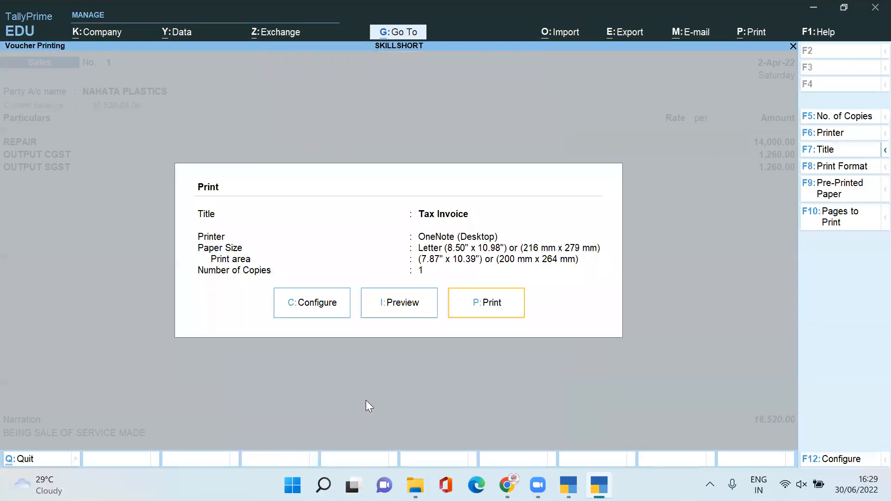
Leave the sales voucher, return to the Gateway of Tally and start creating a new ledger.
{"action": "key", "text": "Escape"}
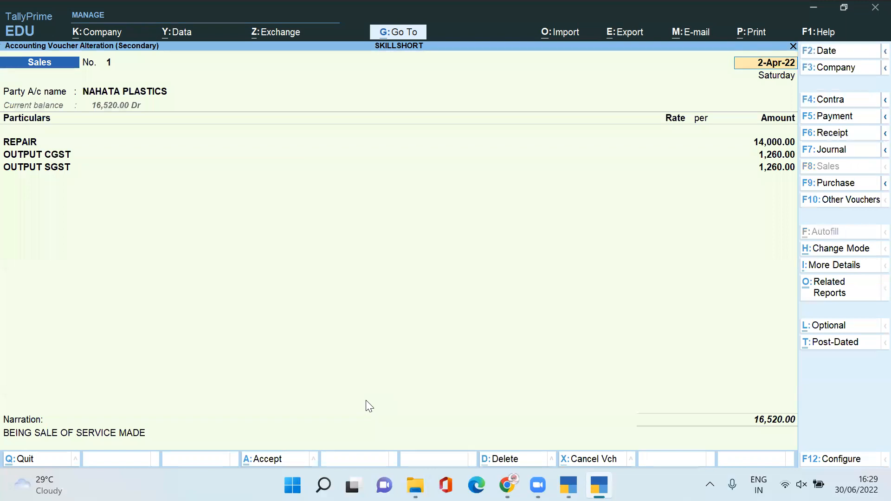
{"action": "key", "text": "Escape"}
{"action": "key", "text": "Return"}
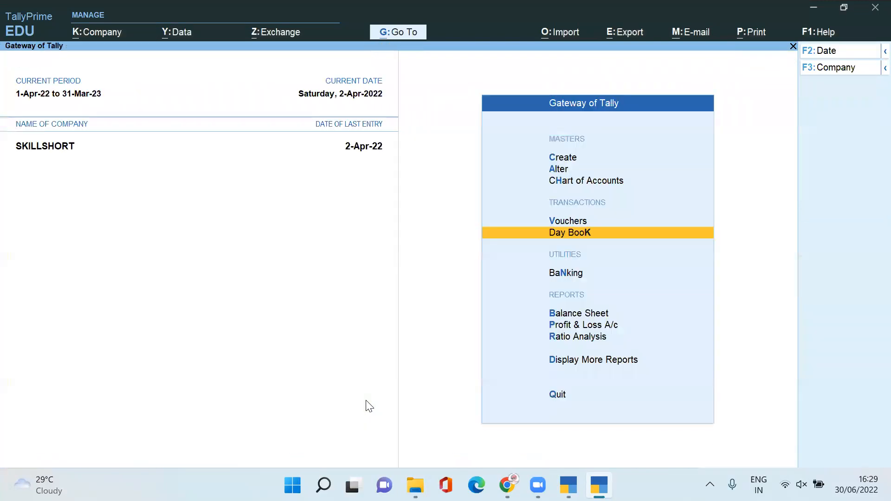
{"action": "key", "text": "Up"}
{"action": "key", "text": "Up"}
{"action": "key", "text": "Up"}
{"action": "key", "text": "Up"}
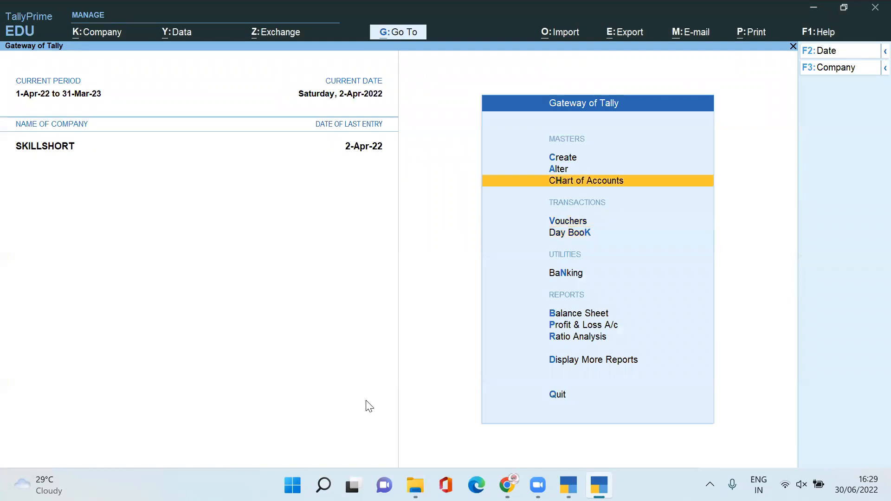
{"action": "key", "text": "Return"}
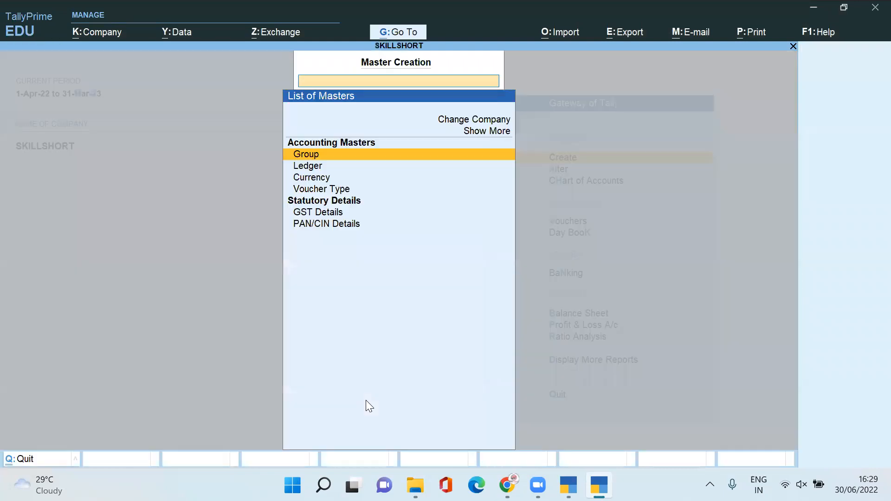
{"action": "key", "text": "Down"}
{"action": "key", "text": "Return"}
{"action": "type", "text": "BA"}
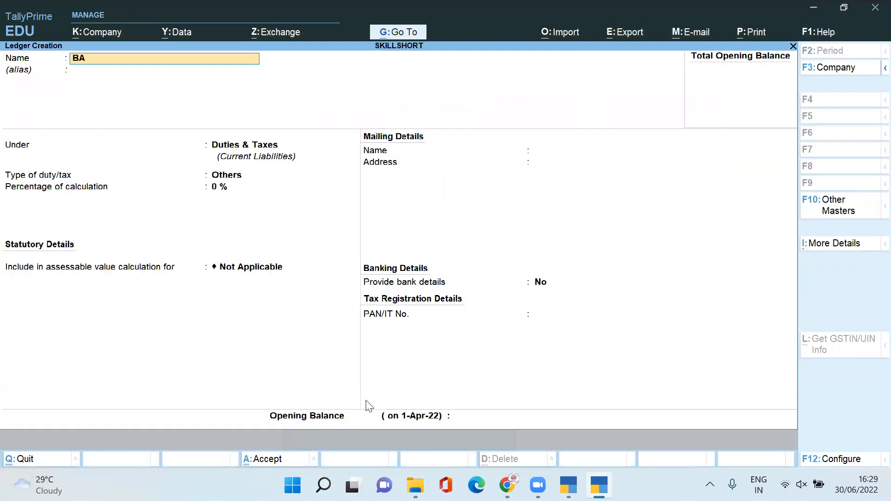
{"action": "type", "text": "NK"}
{"action": "key", "text": "Return"}
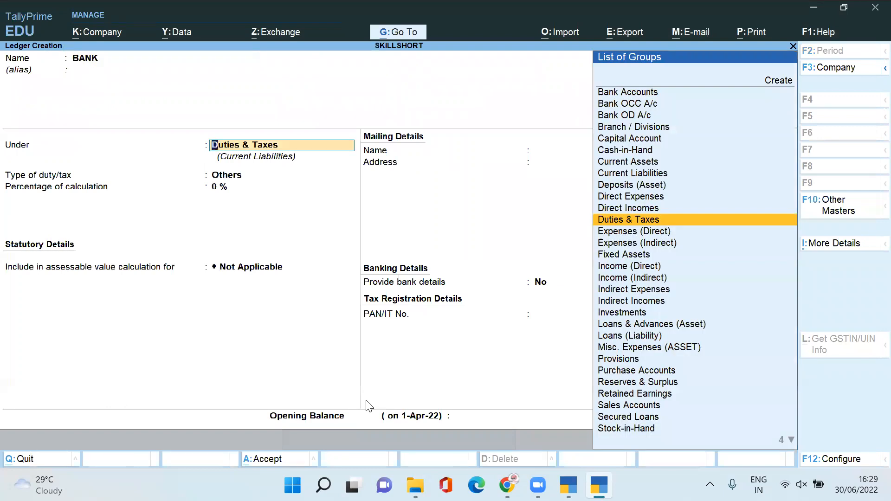
{"action": "type", "text": "BAN"}
{"action": "key", "text": "BackSpace"}
{"action": "key", "text": "BackSpace"}
{"action": "key", "text": "BackSpace"}
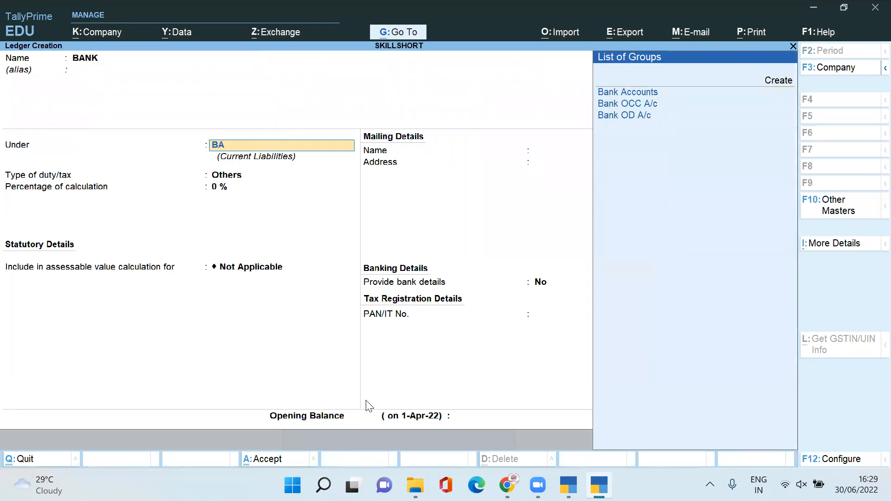
{"action": "key", "text": "BackSpace"}
Name the new ledger HDFC BANK and place it under the Bank Accounts group.
{"action": "type", "text": "HDFC BANK"}
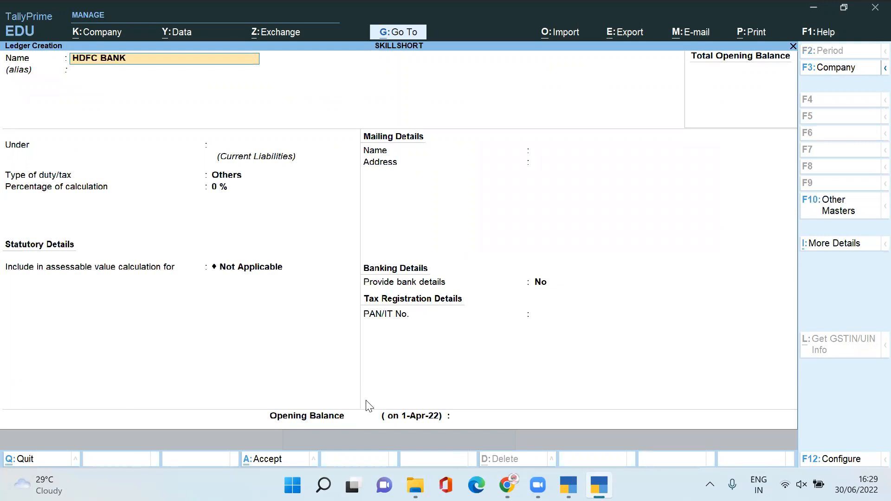
{"action": "key", "text": "Return"}
{"action": "type", "text": "BAN"}
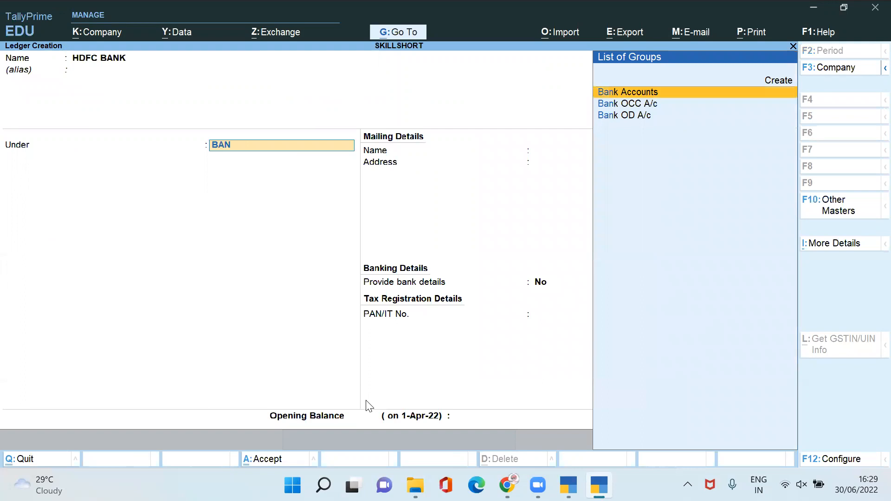
{"action": "key", "text": "Return"}
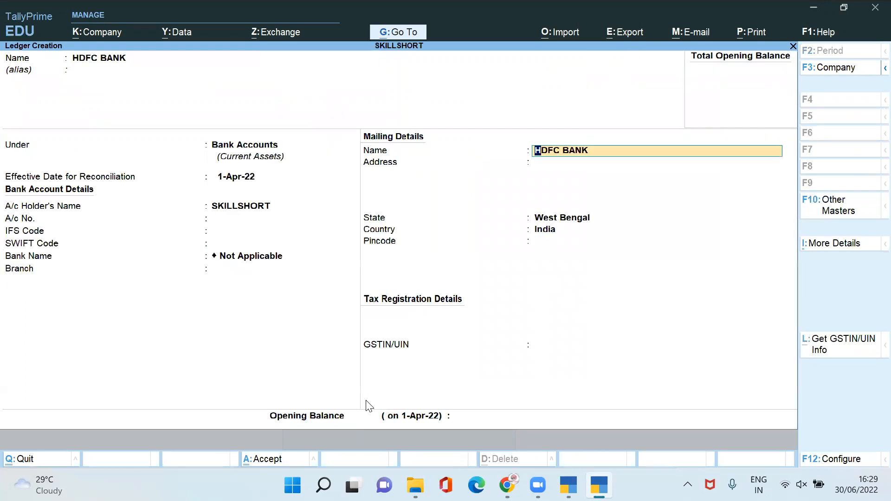
Enter the account number in HDFC BANK's bank account details and set the IFS Code to UTBU0089.
{"action": "key", "text": "Up"}
{"action": "key", "text": "Up"}
{"action": "key", "text": "Up"}
{"action": "key", "text": "Up"}
{"action": "key", "text": "Up"}
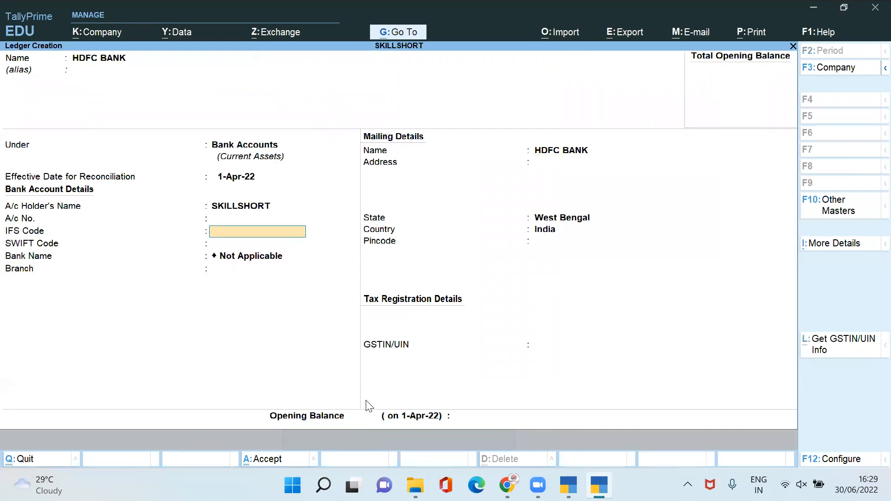
{"action": "type", "text": "123"}
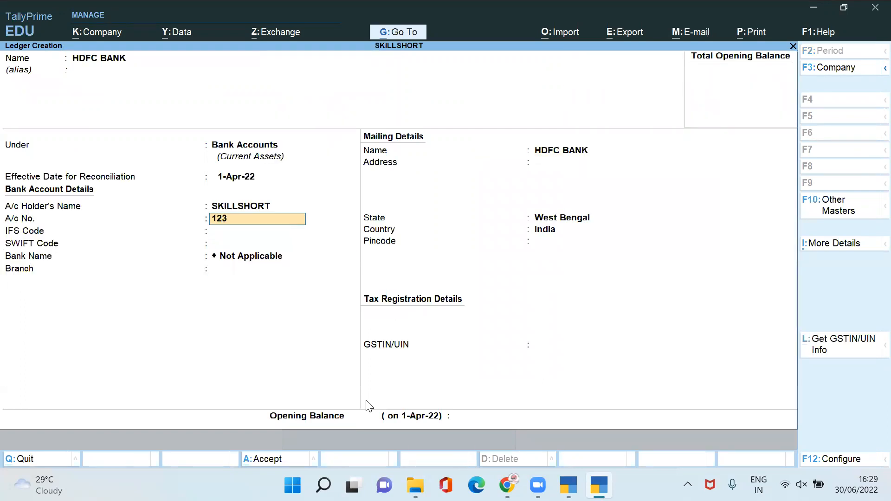
{"action": "type", "text": "45675648"}
{"action": "key", "text": "Return"}
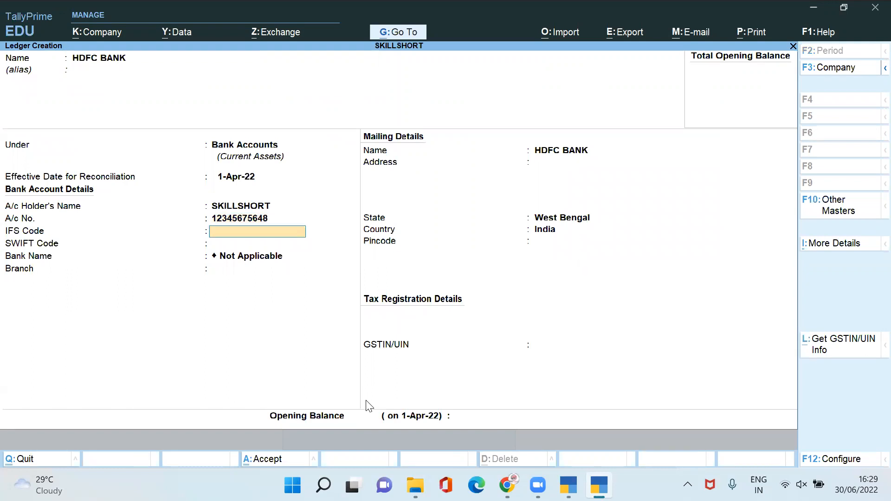
{"action": "type", "text": "UTBU0089"}
{"action": "key", "text": "Return"}
{"action": "key", "text": "Return"}
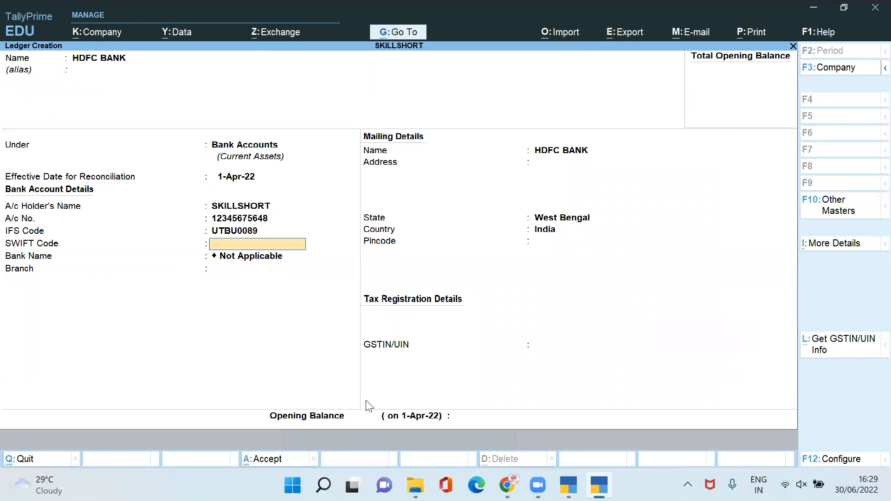
Set the branch in HDFC BANK's bank account details to SHIBPUR, save the ledger and return to the Gateway of Tally.
{"action": "key", "text": "Return"}
{"action": "type", "text": "SHIBPUR"}
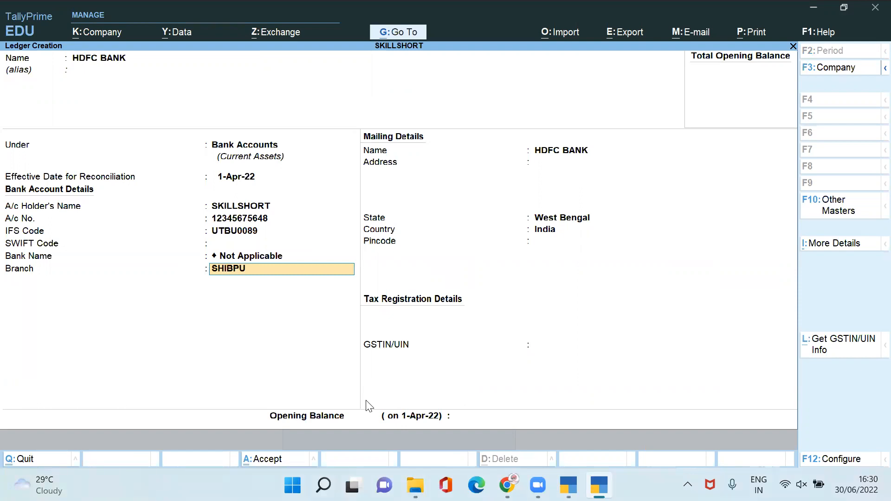
{"action": "key", "text": "Return"}
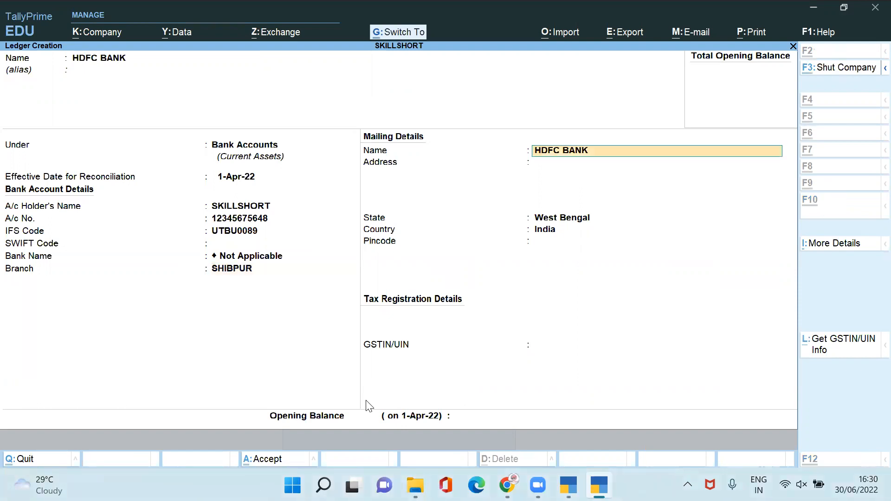
{"action": "key", "text": "ctrl+a"}
{"action": "key", "text": "Escape"}
{"action": "key", "text": "y"}
{"action": "key", "text": "Escape"}
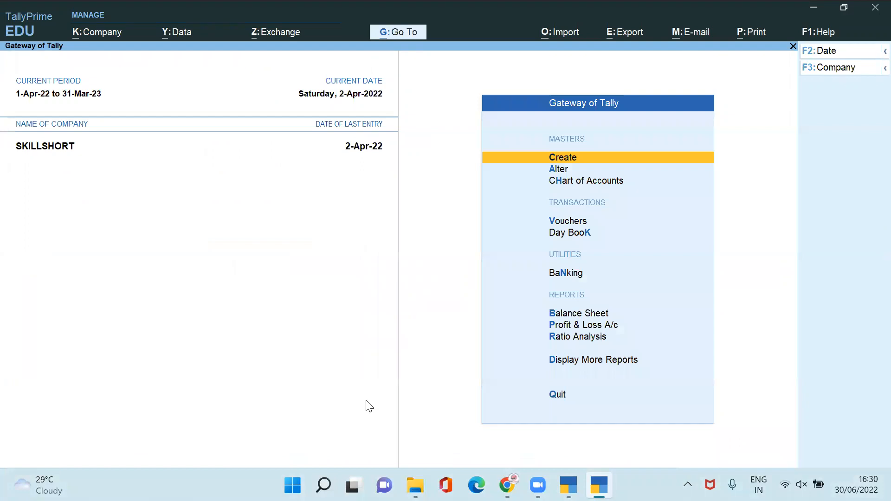
Dismiss the quit prompt and open the NAHATA PLASTICS sales voucher from the Day Book for alteration.
{"action": "key", "text": "Escape"}
{"action": "key", "text": "n"}
{"action": "key", "text": "Down"}
{"action": "key", "text": "Down"}
{"action": "key", "text": "Down"}
{"action": "key", "text": "Down"}
{"action": "key", "text": "Return"}
{"action": "key", "text": "Return"}
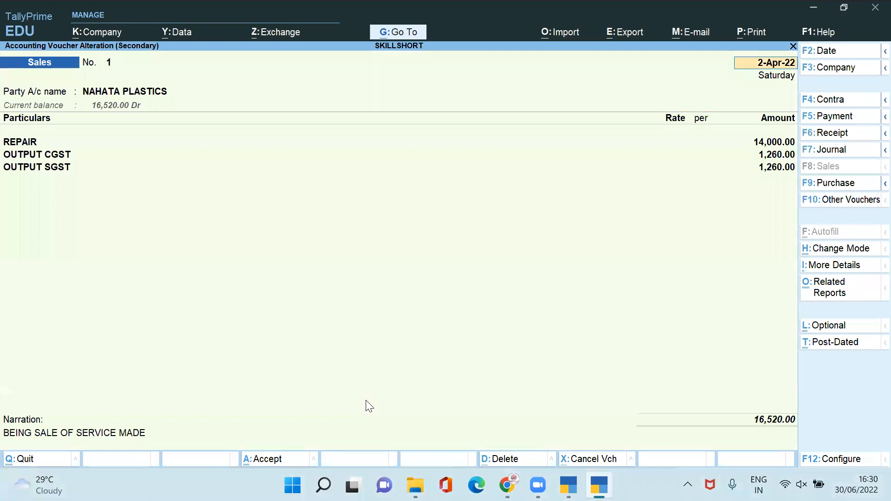
Preview the voucher's tax invoice enlarged, check its lower section for company bank details, and return to the print settings.
{"action": "key", "text": "ctrl+p"}
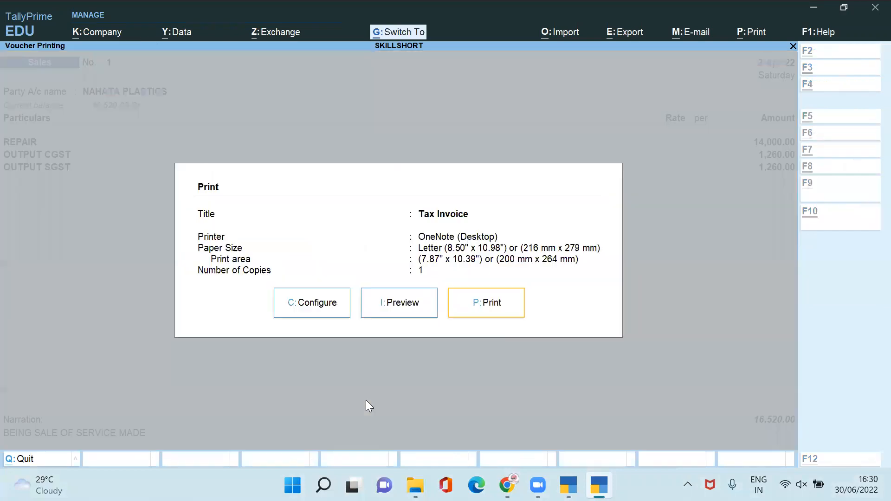
{"action": "key", "text": "i"}
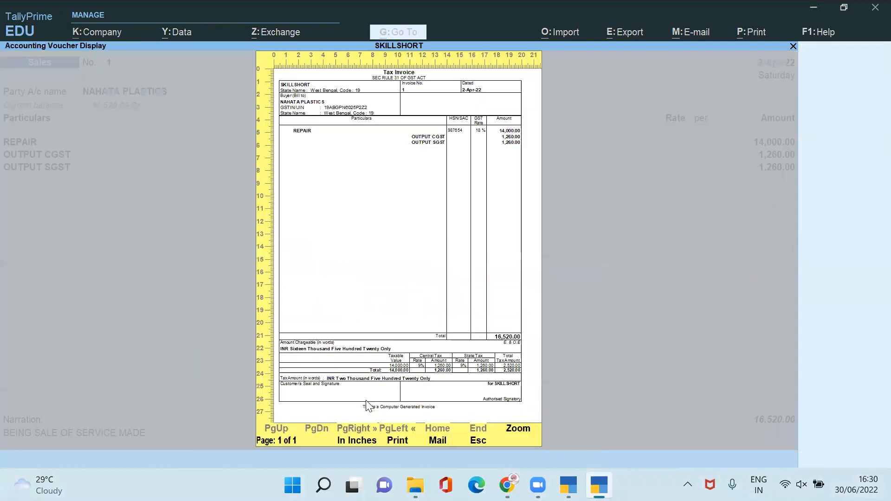
{"action": "left_click", "coordinate": [367, 406]}
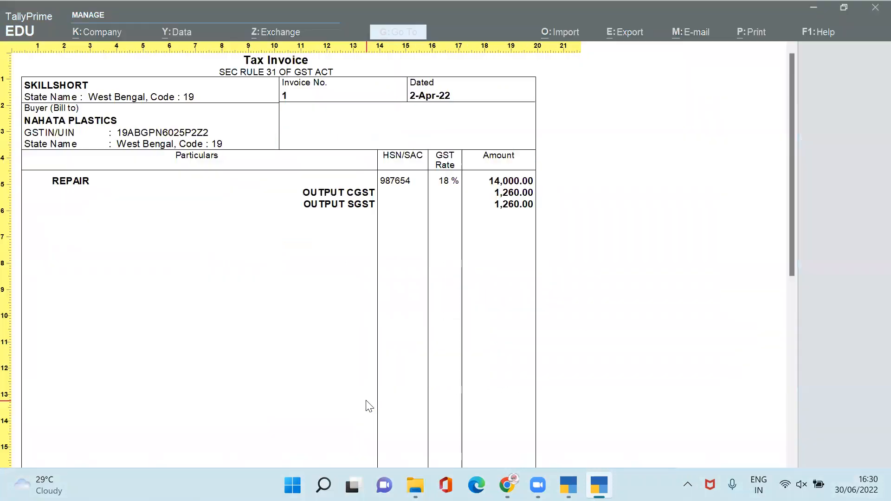
{"action": "left_click_drag", "start_coordinate": [789, 155], "coordinate": [784, 394]}
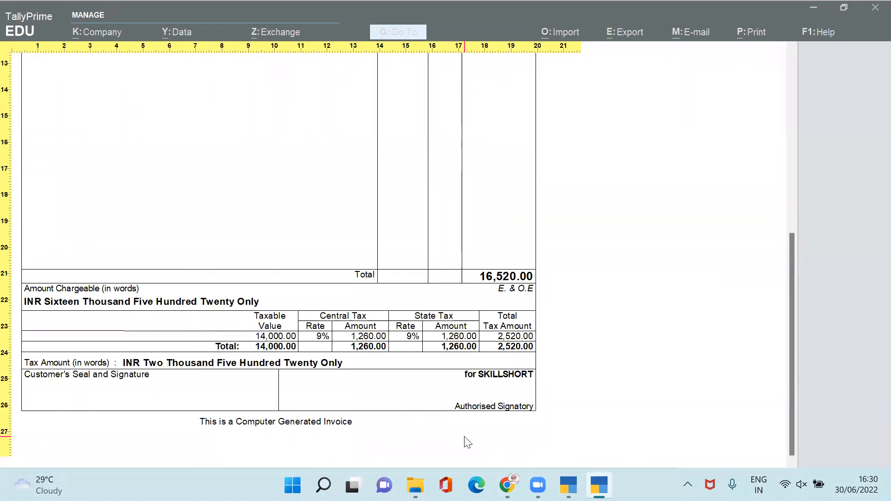
{"action": "key", "text": "Escape"}
{"action": "key", "text": "Escape"}
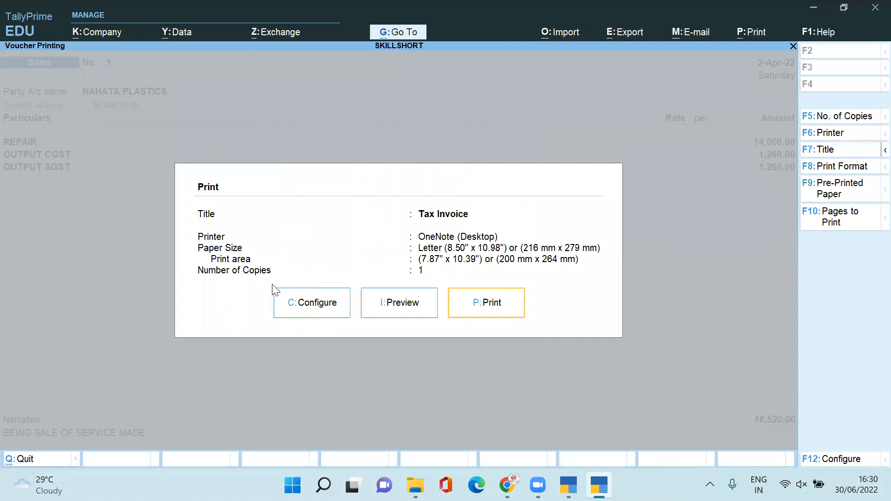
Set the Bank Name in the tax invoice's print configuration to HDFC BANK and accept the configuration.
{"action": "left_click", "coordinate": [316, 316]}
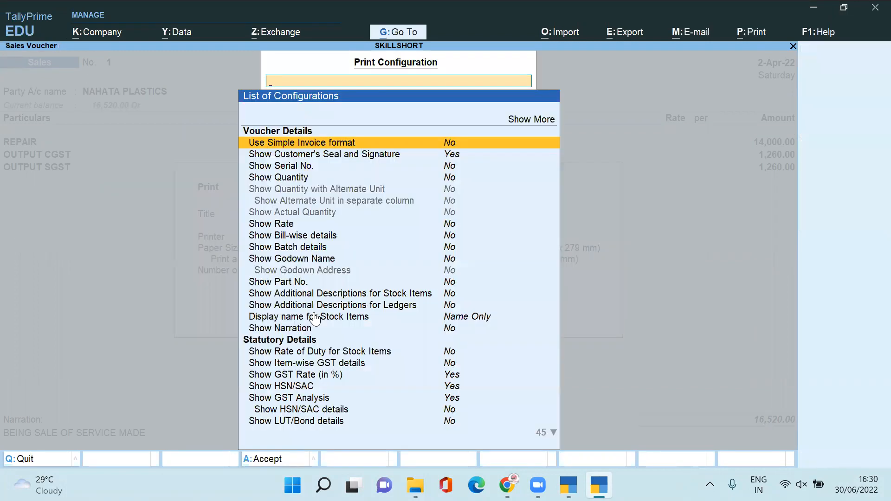
{"action": "key", "text": "Down"}
{"action": "type", "text": "BAN"}
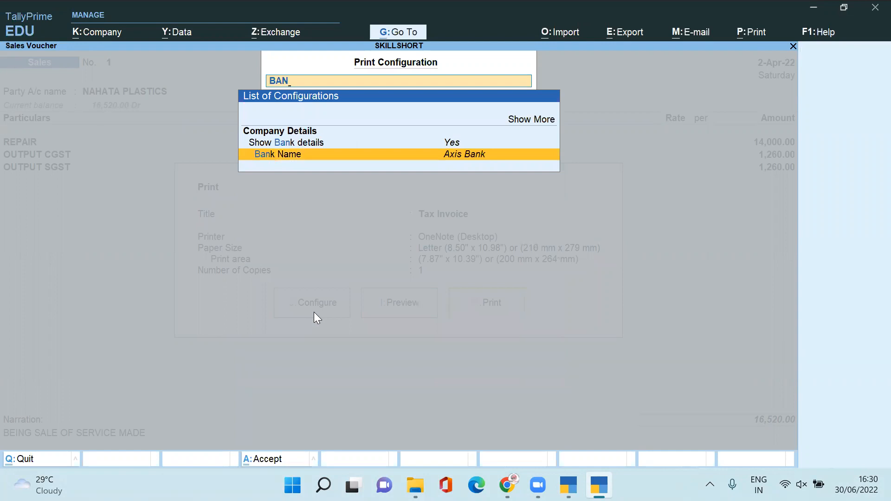
{"action": "key", "text": "Return"}
{"action": "key", "text": "Down"}
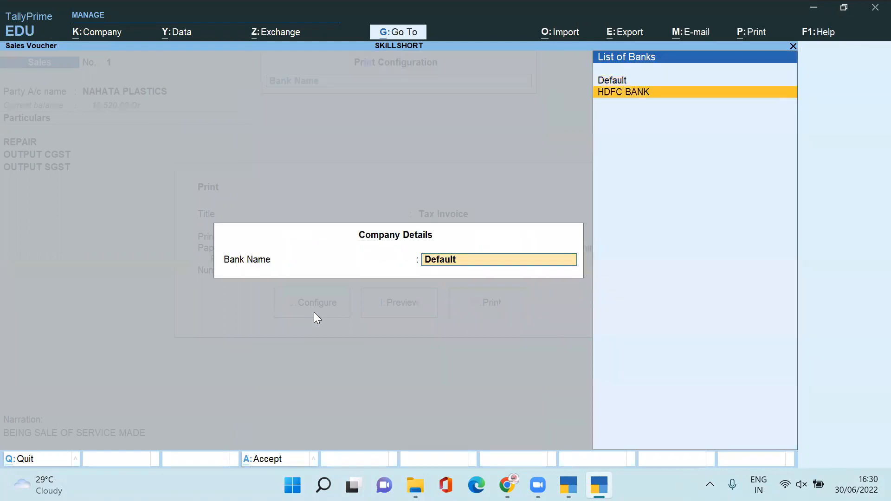
{"action": "key", "text": "Return"}
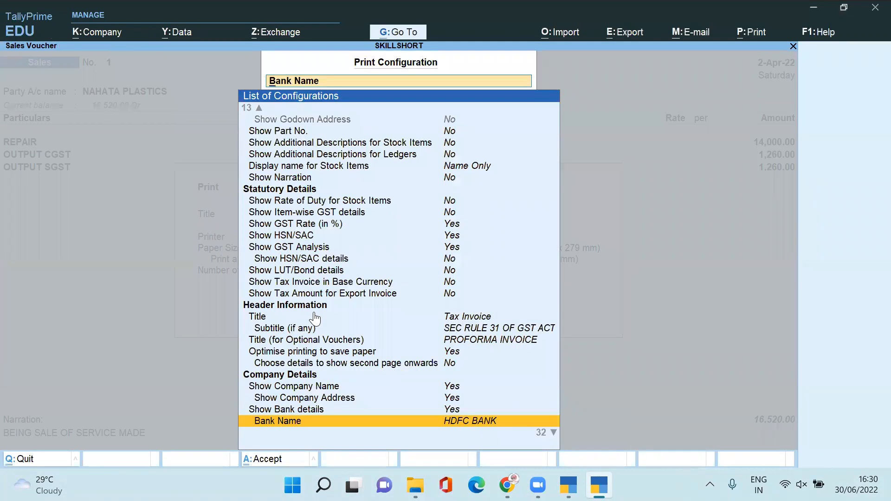
{"action": "key", "text": "Down"}
{"action": "key", "text": "Down"}
{"action": "key", "text": "Down"}
{"action": "key", "text": "Down"}
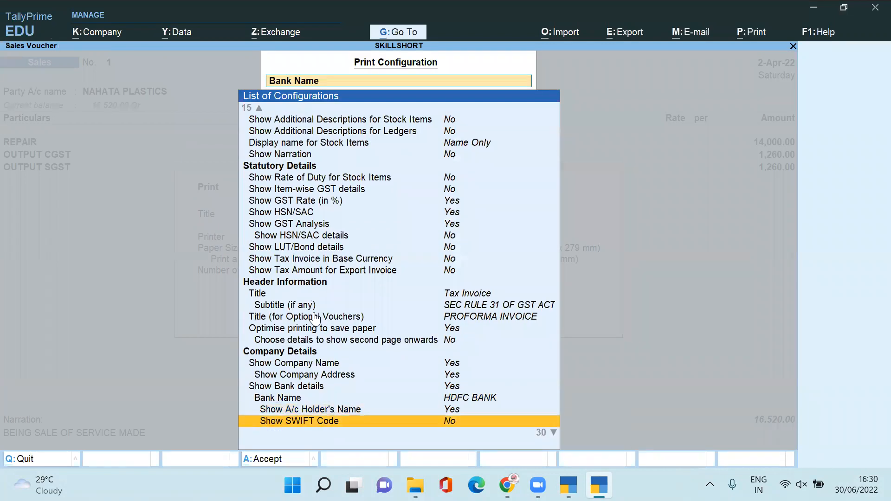
{"action": "key", "text": "Up"}
{"action": "key", "text": "ctrl+a"}
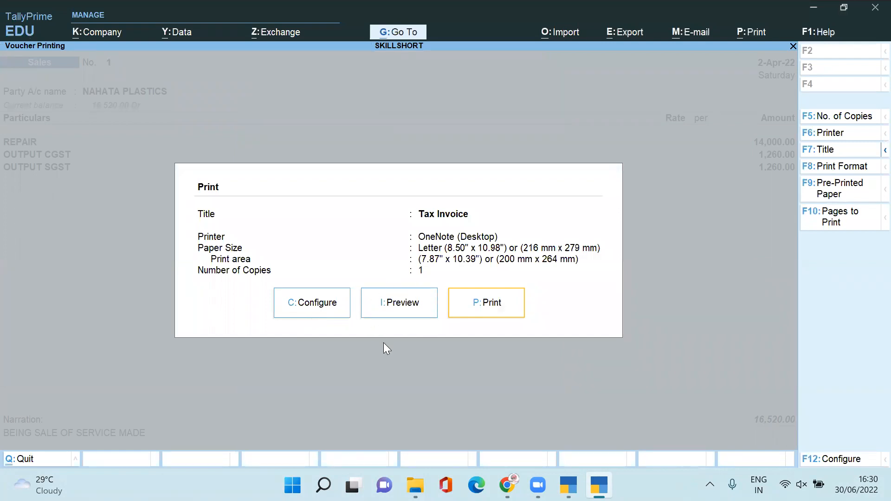
Preview the tax invoice enlarged again, examine the company's bank details and the invoice header, and return to the sales voucher.
{"action": "left_click", "coordinate": [402, 302]}
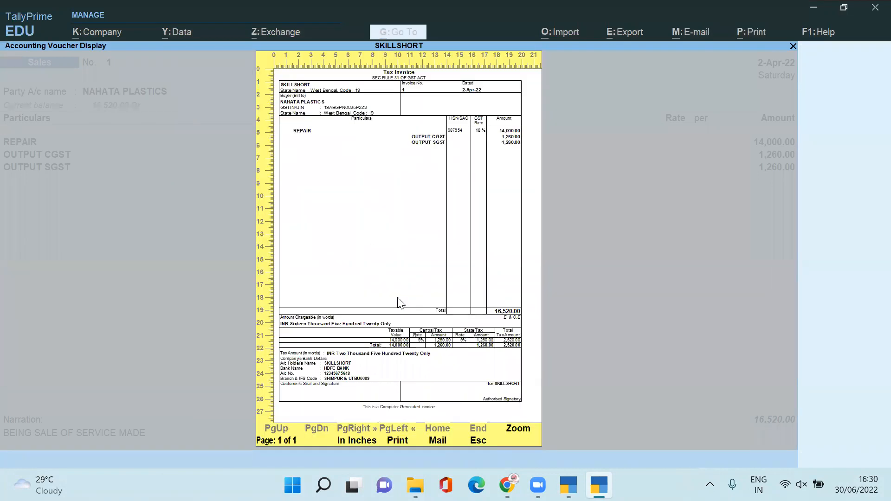
{"action": "left_click", "coordinate": [400, 302]}
{"action": "scroll", "coordinate": [400, 302], "scroll_direction": "down", "scroll_amount": 5}
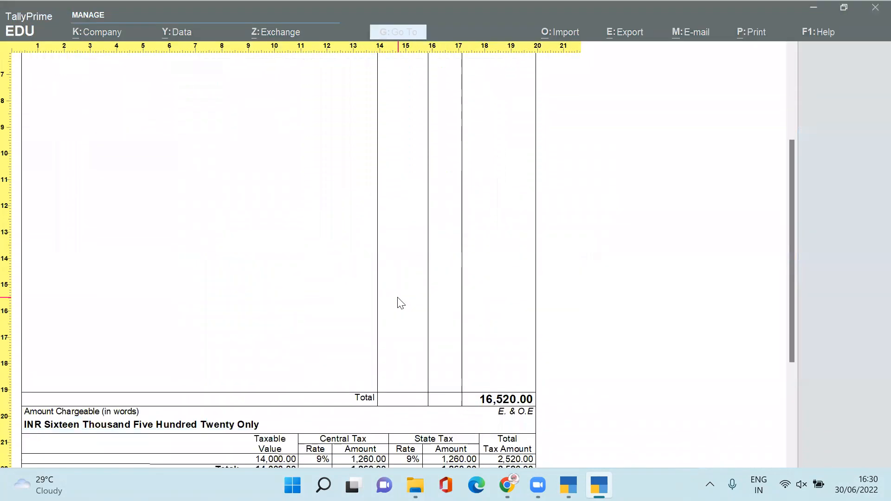
{"action": "scroll", "coordinate": [400, 302], "scroll_direction": "down", "scroll_amount": 3}
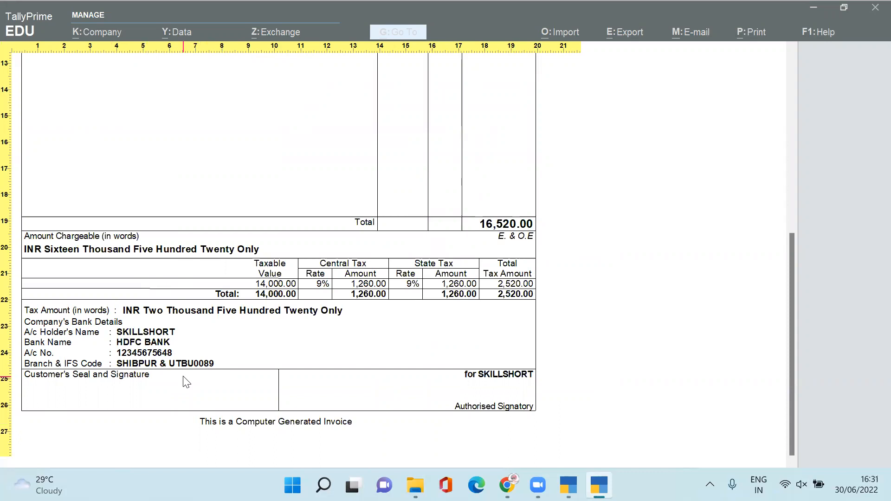
{"action": "scroll", "coordinate": [186, 382], "scroll_direction": "up", "scroll_amount": 5}
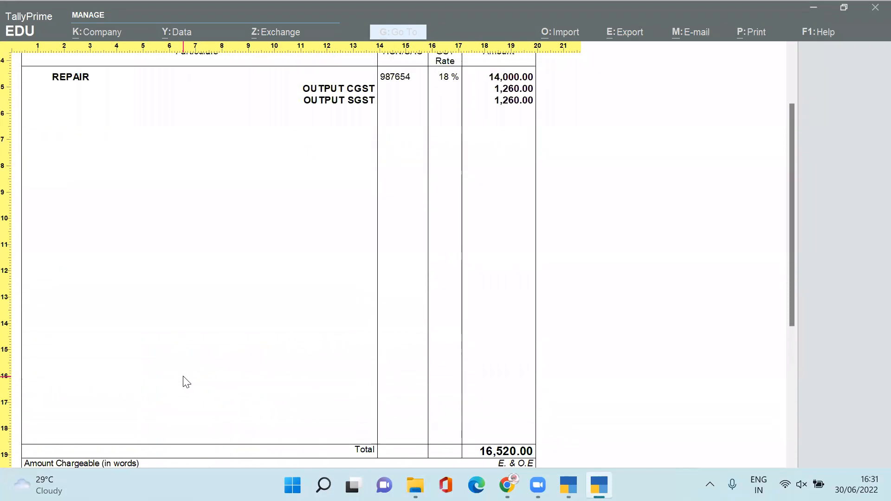
{"action": "scroll", "coordinate": [186, 381], "scroll_direction": "up", "scroll_amount": 2}
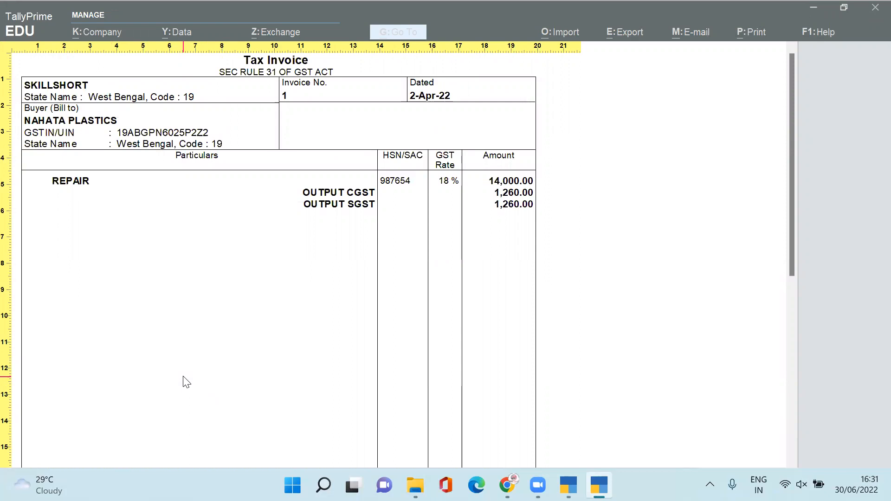
{"action": "key", "text": "Escape"}
{"action": "key", "text": "Escape"}
{"action": "key", "text": "Escape"}
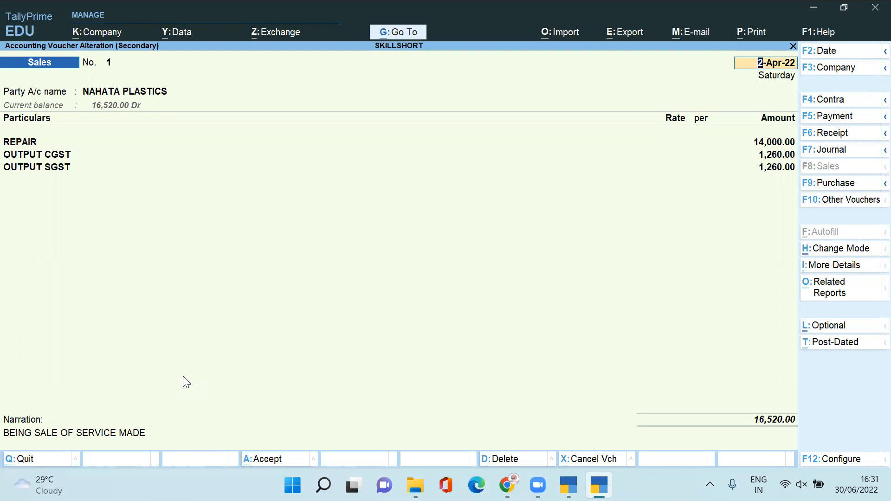
{"action": "left_click", "coordinate": [140, 42]}
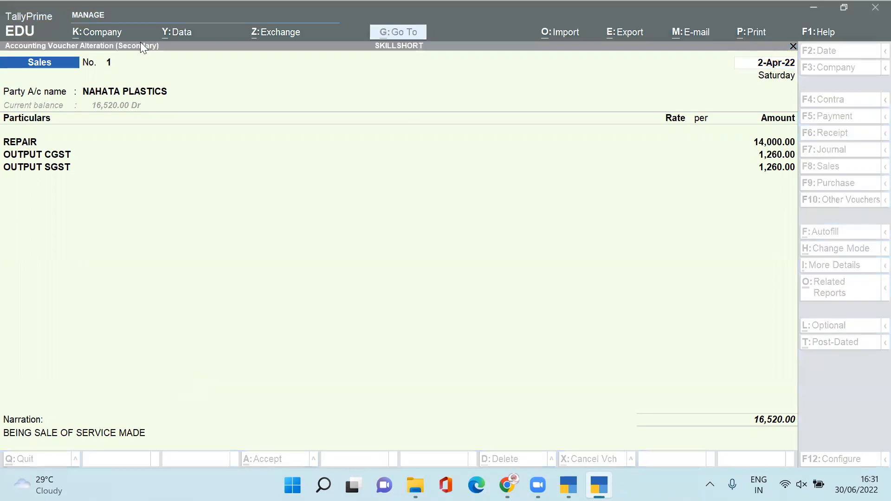